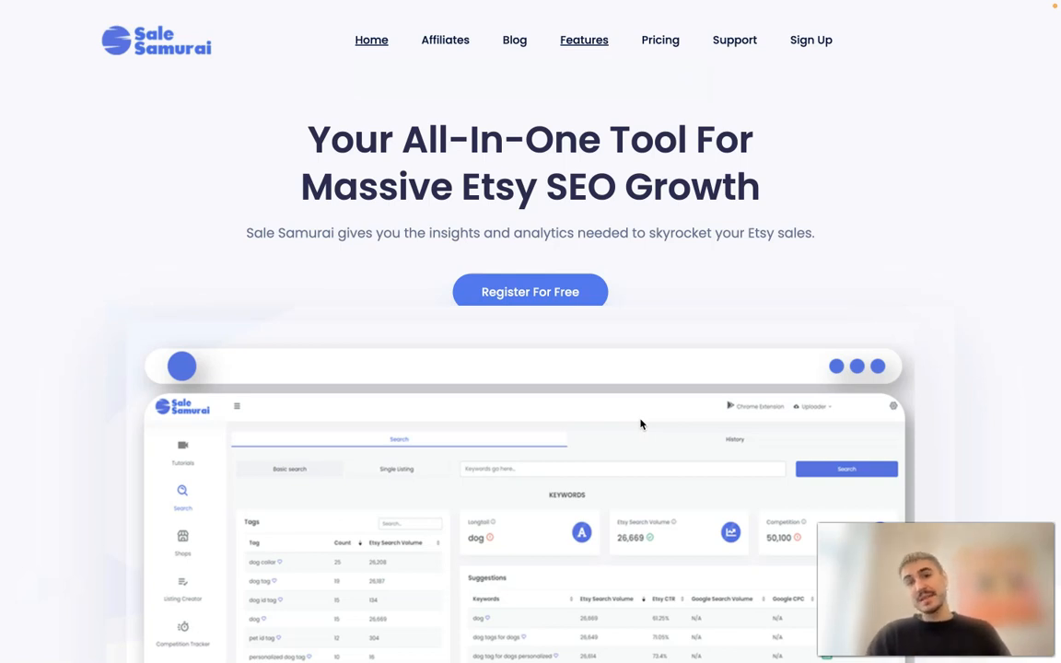
# Review the Sale Samurai homepage from the product preview through the Discover, Analyze and Implement overview to the Etsy SEO and research feature sections.
pyautogui.scroll(-3, 641, 424)
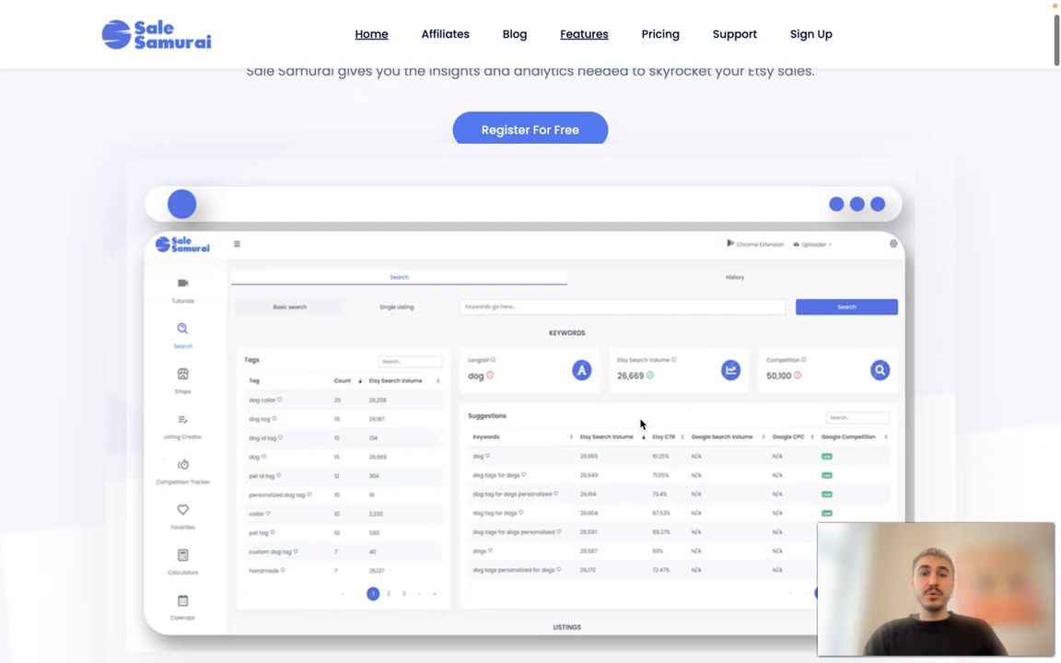
pyautogui.scroll(-2, 640, 423)
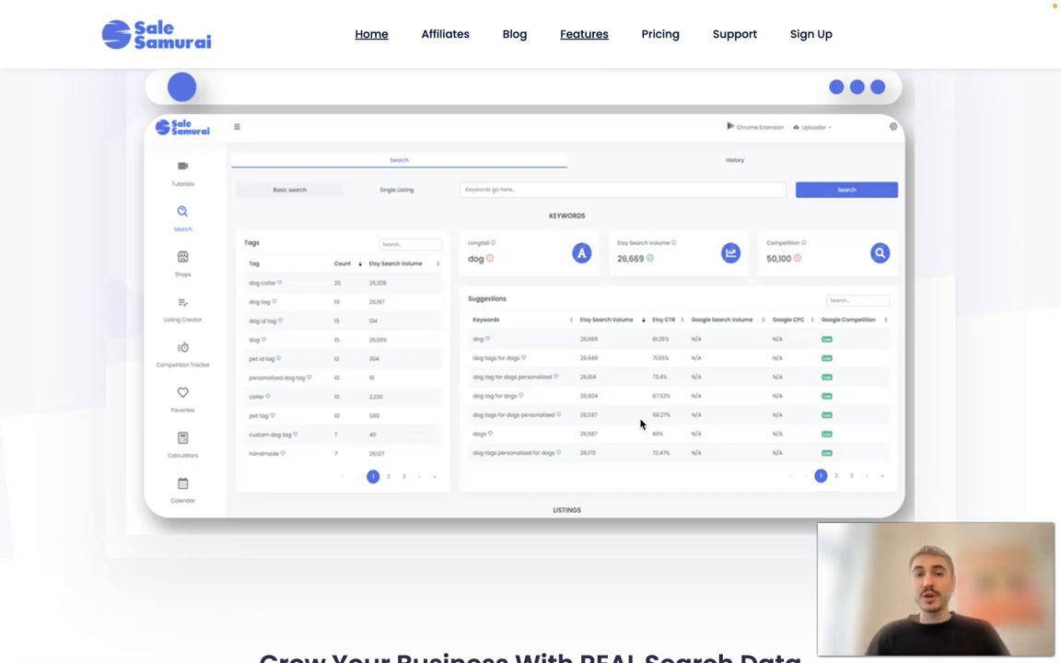
pyautogui.scroll(-3, 642, 423)
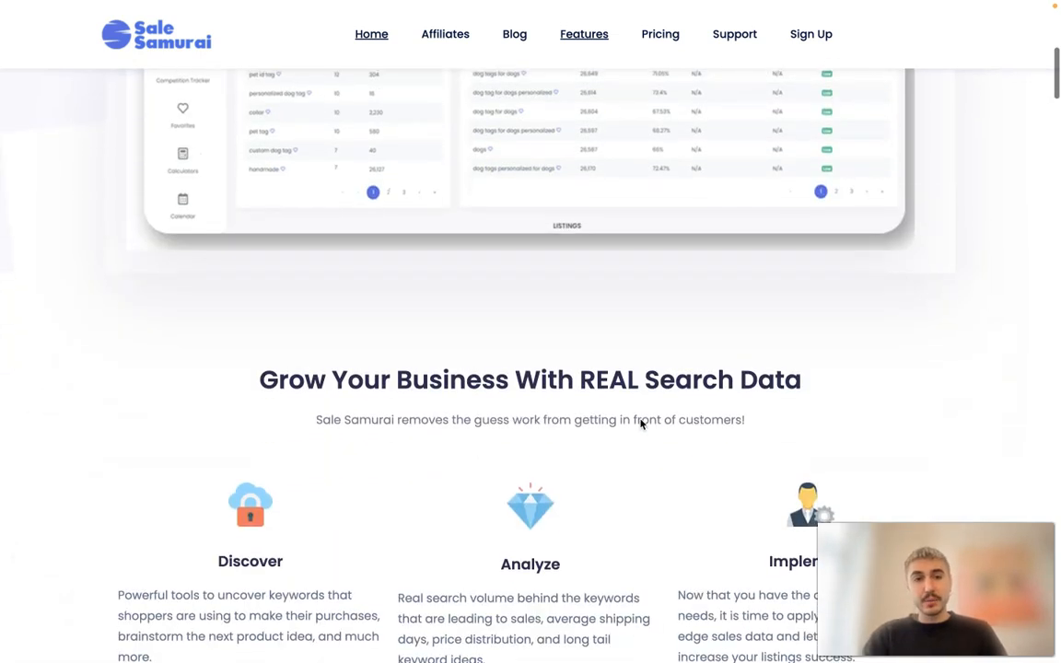
pyautogui.scroll(-3, 642, 423)
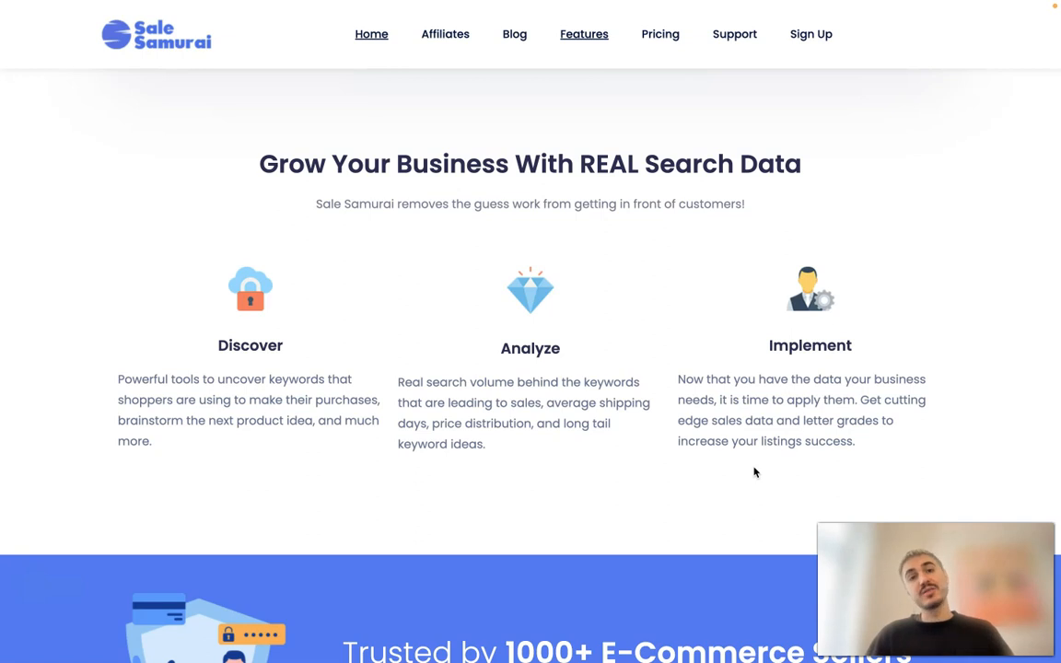
pyautogui.scroll(-2, 753, 473)
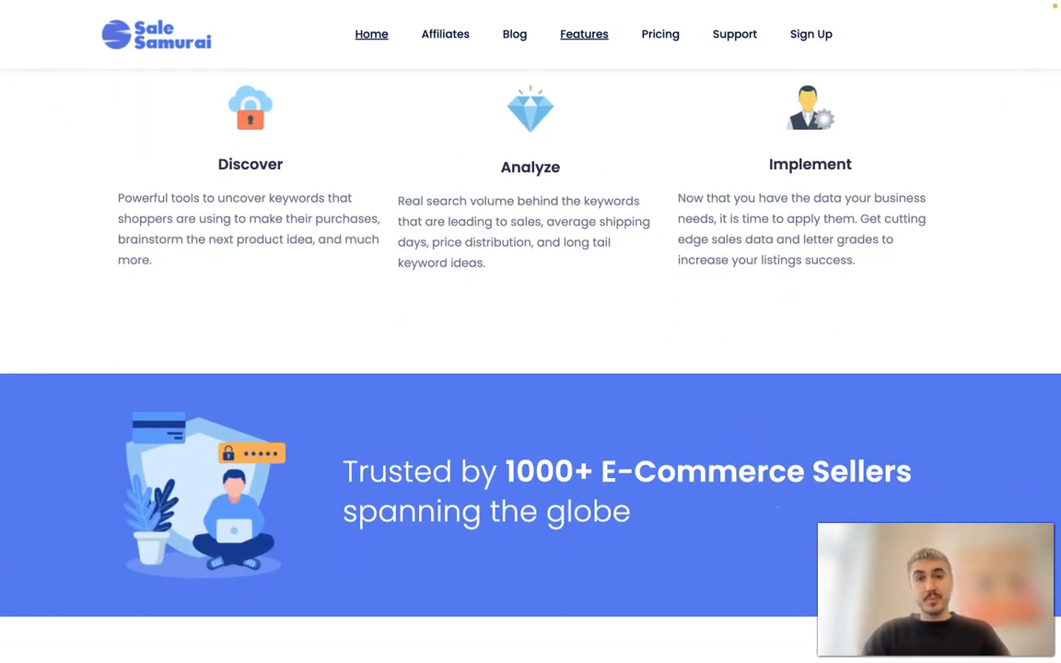
pyautogui.scroll(-3, 694, 405)
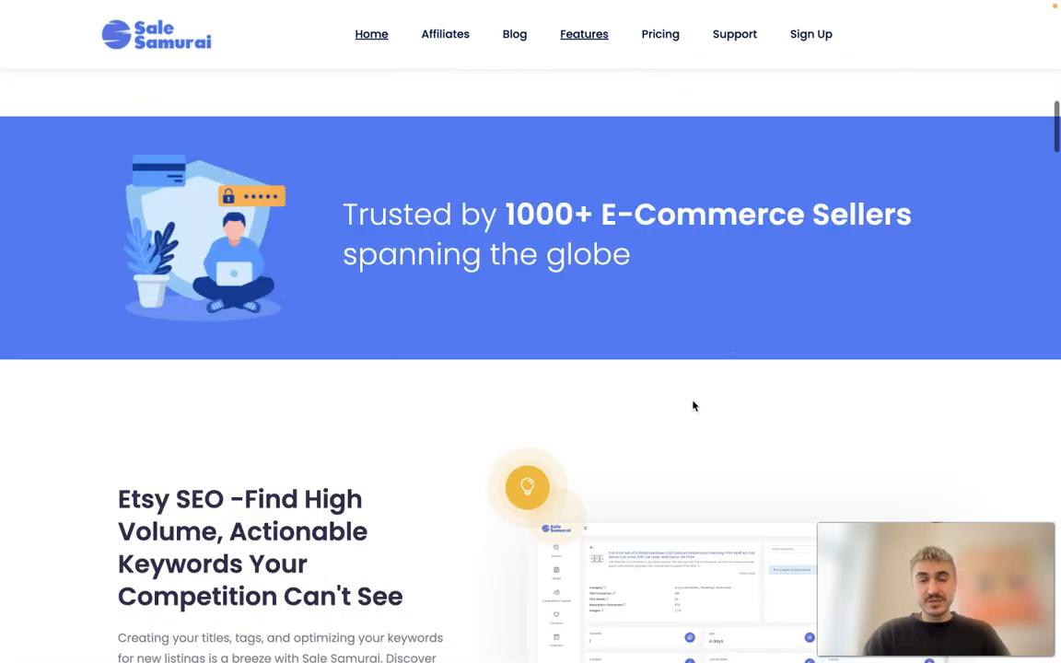
pyautogui.scroll(-1, 693, 405)
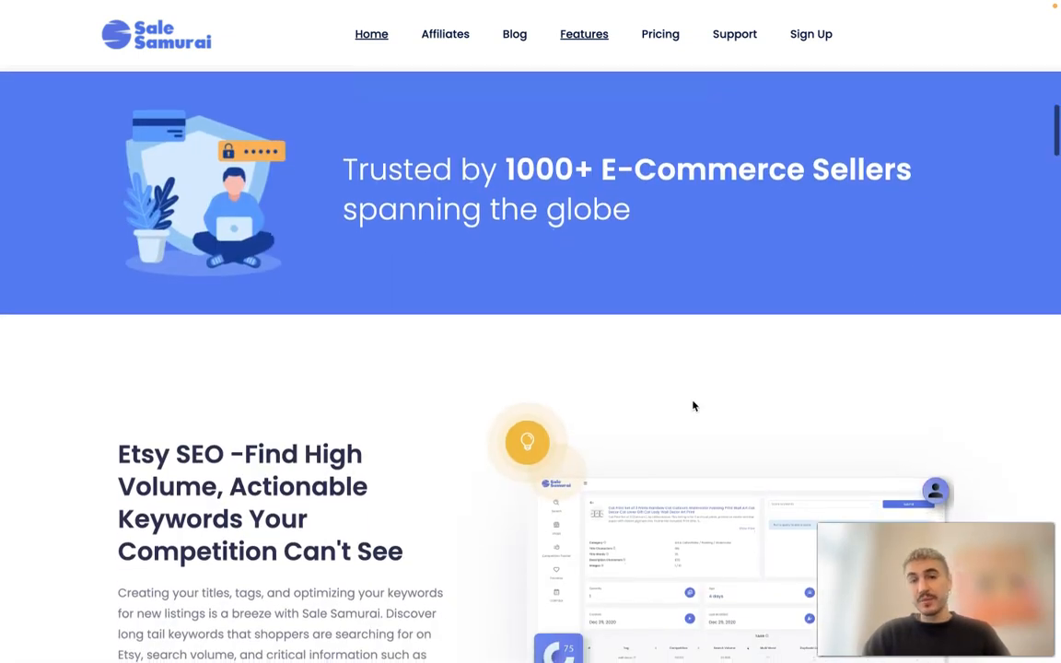
pyautogui.scroll(-2, 694, 405)
pyautogui.scroll(-3, 694, 405)
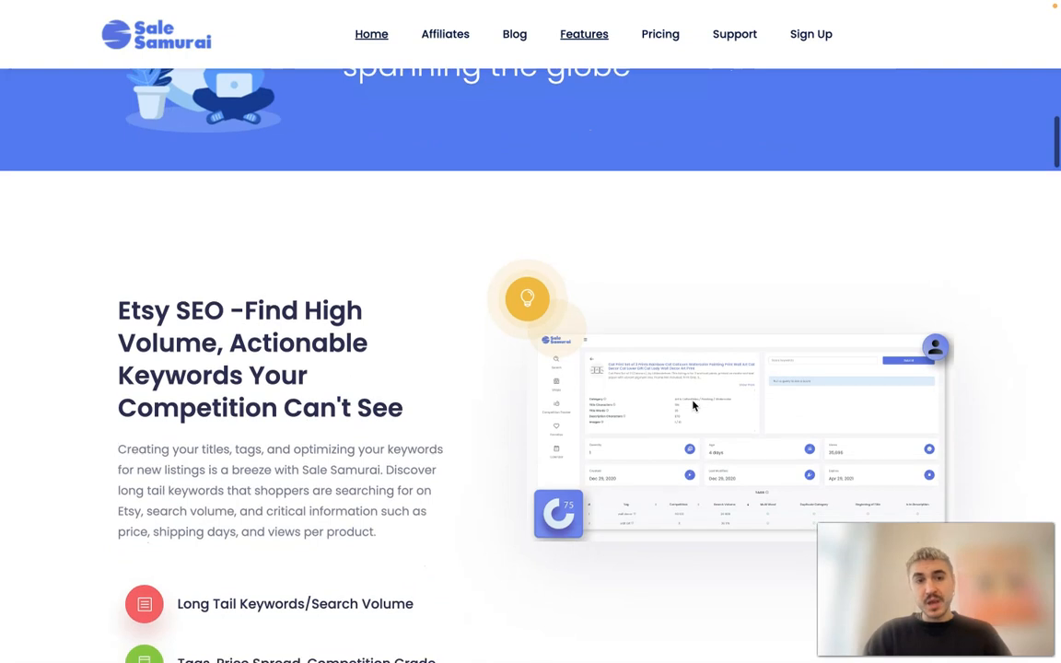
pyautogui.scroll(-1, 693, 405)
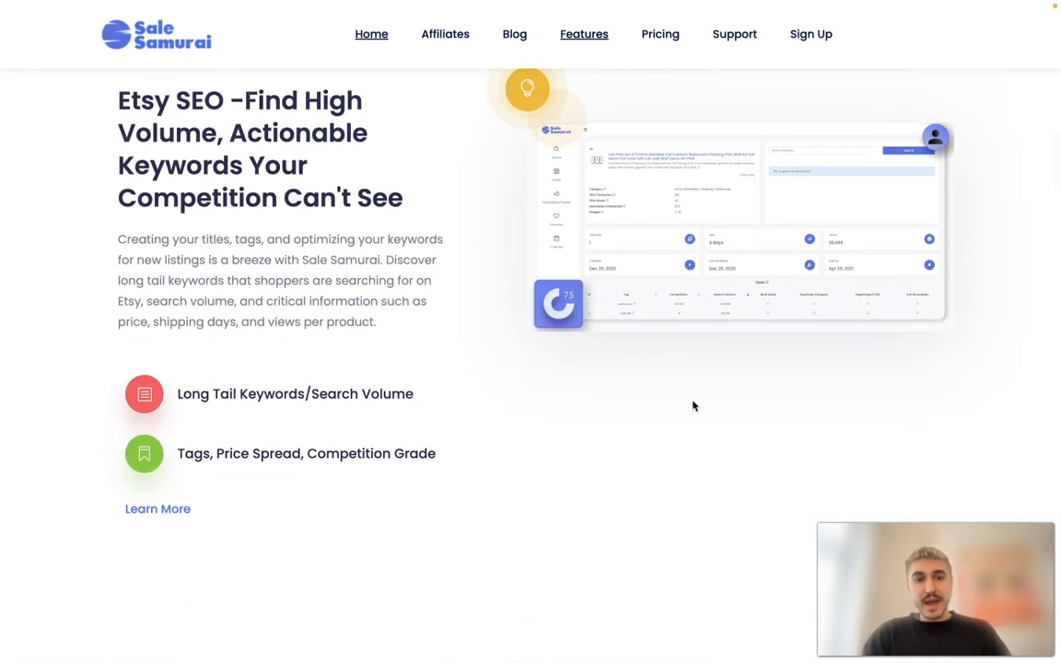
pyautogui.scroll(-1, 693, 405)
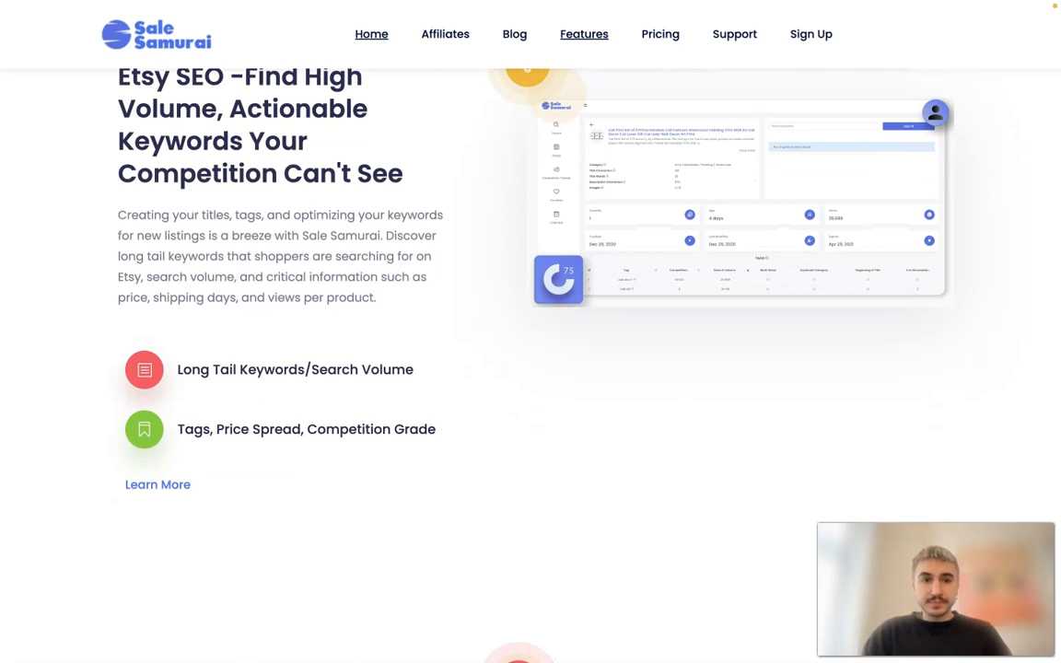
pyautogui.scroll(1, 348, 327)
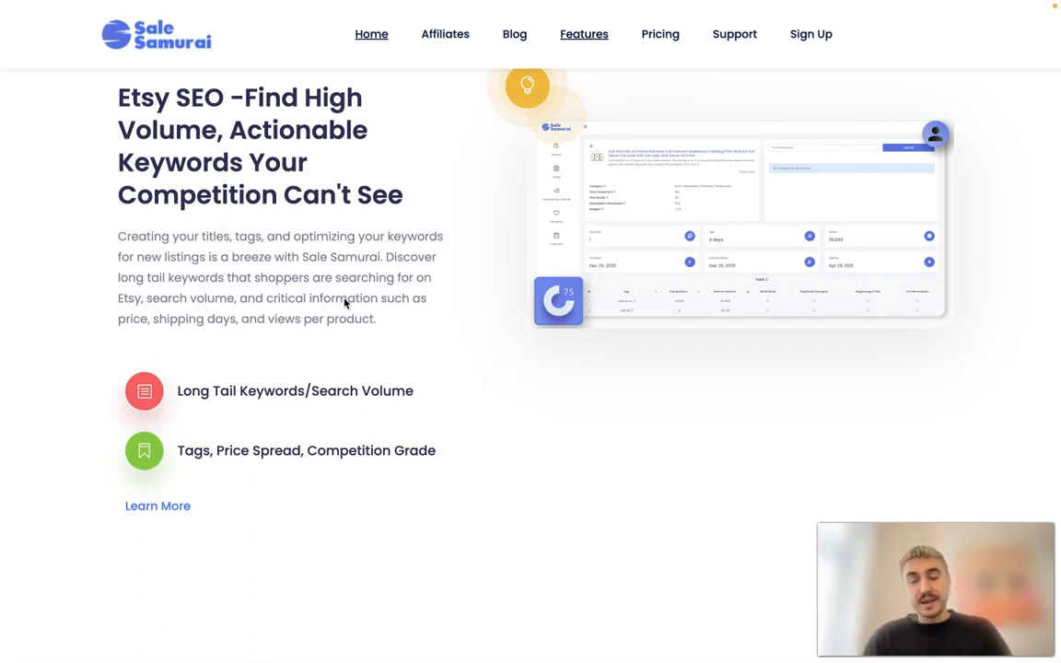
pyautogui.scroll(-4, 345, 303)
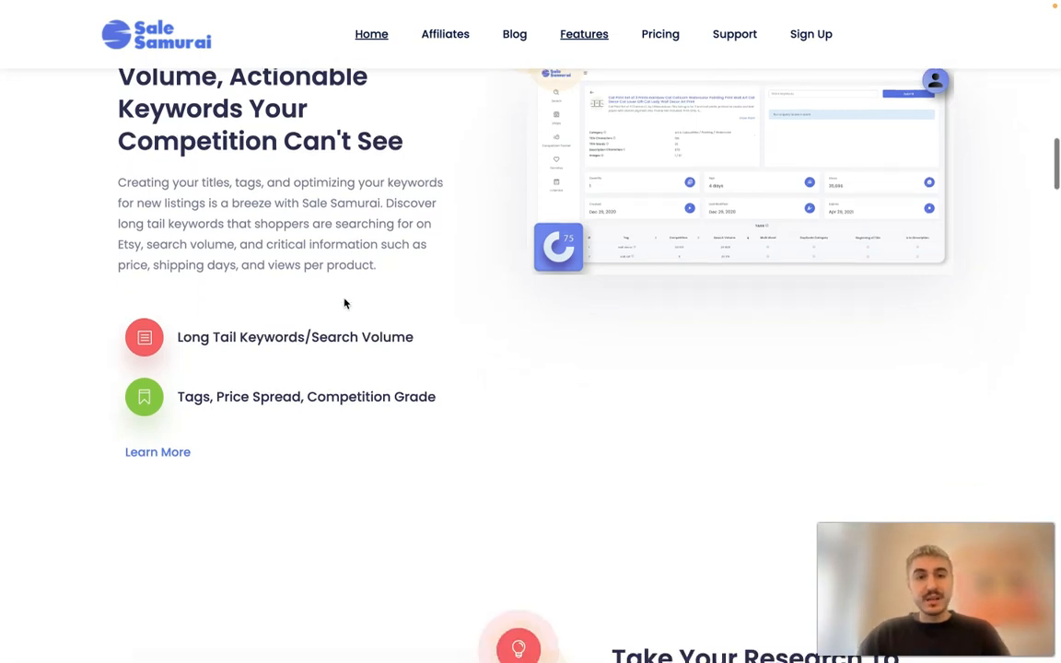
pyautogui.scroll(-2, 345, 303)
pyautogui.scroll(-7, 693, 244)
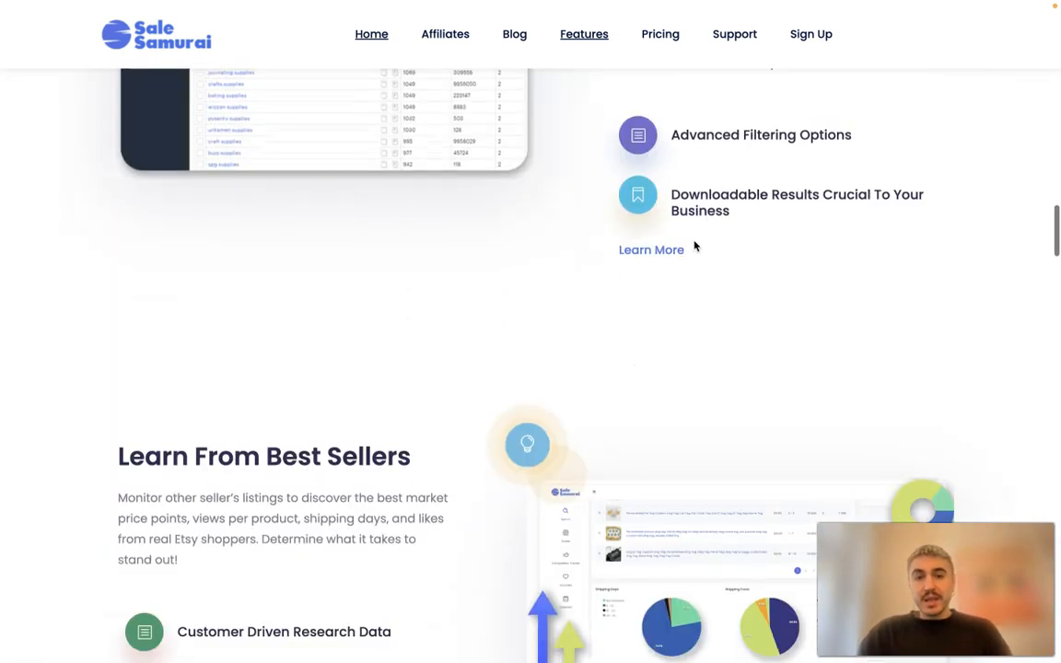
pyautogui.scroll(-10, 695, 245)
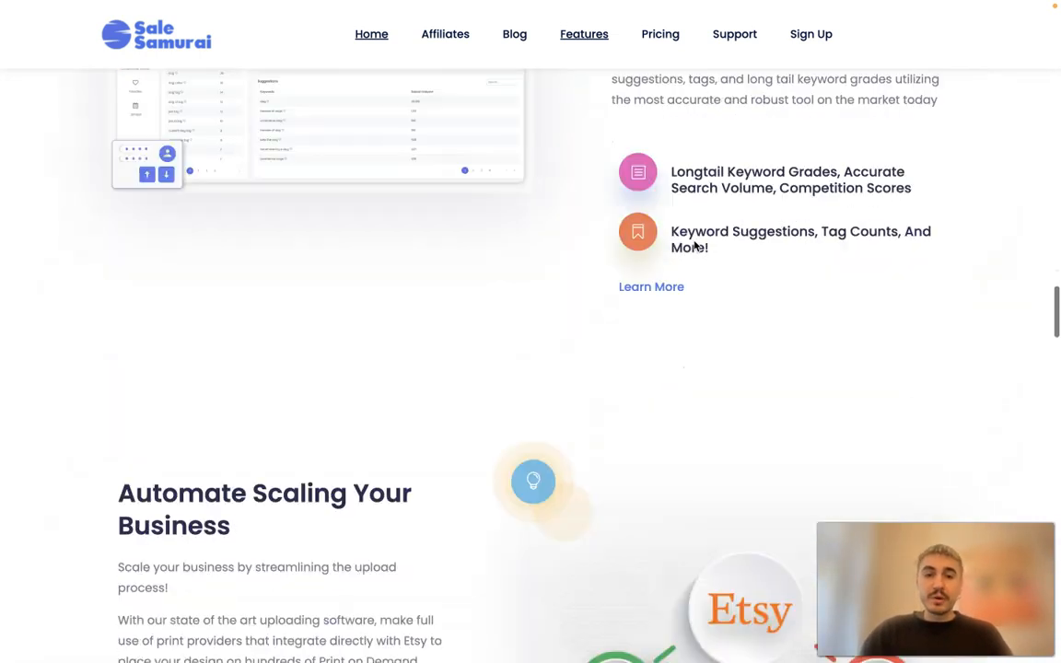
# Examine the Monthly and Yearly pricing plans, along with the Sales Analytics and top Etsy seller sections that follow them.
pyautogui.scroll(-8, 695, 245)
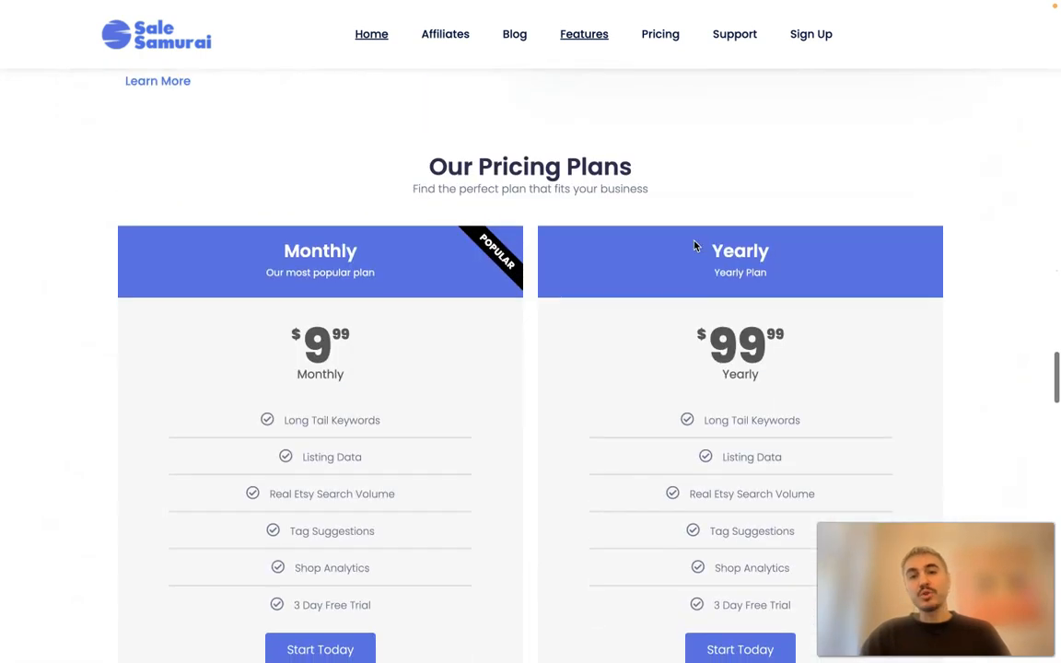
pyautogui.scroll(-1, 915, 301)
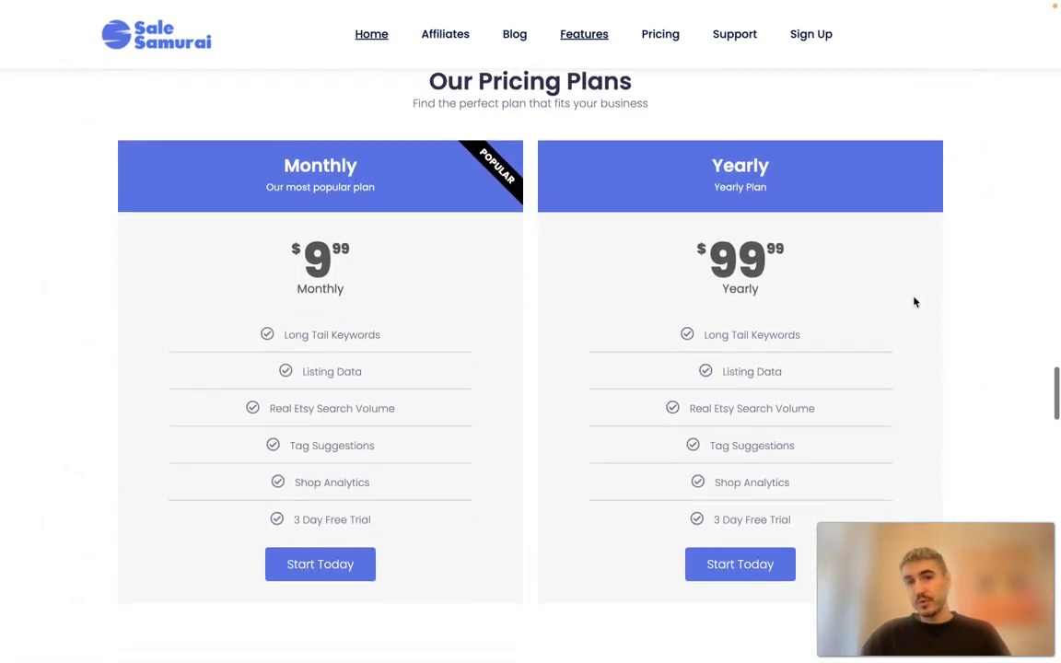
pyautogui.scroll(1, 936, 369)
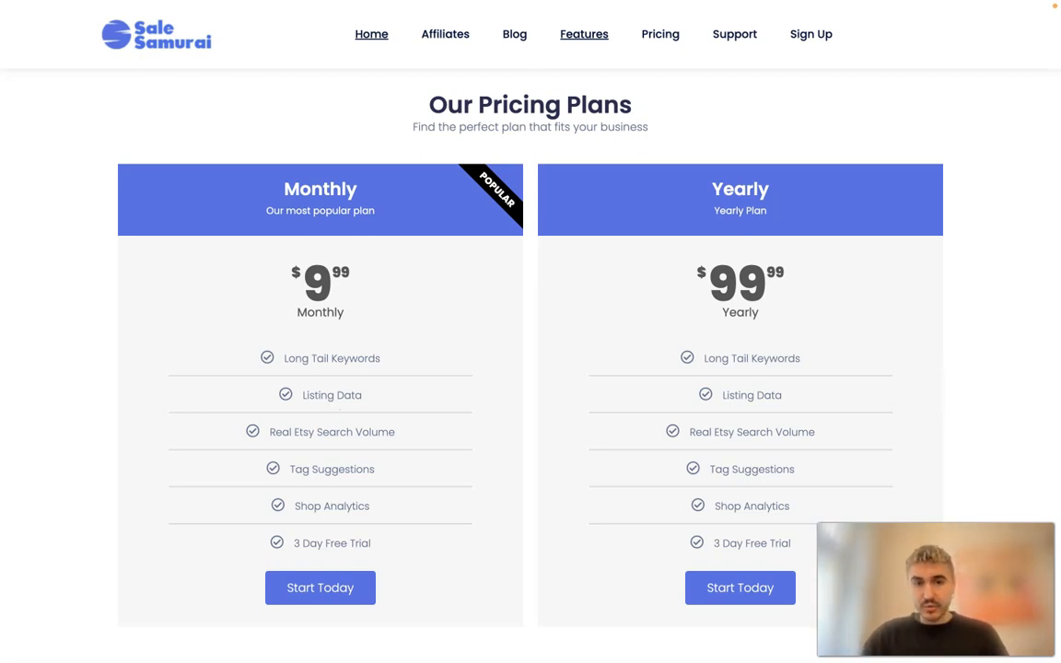
pyautogui.scroll(-1, 362, 490)
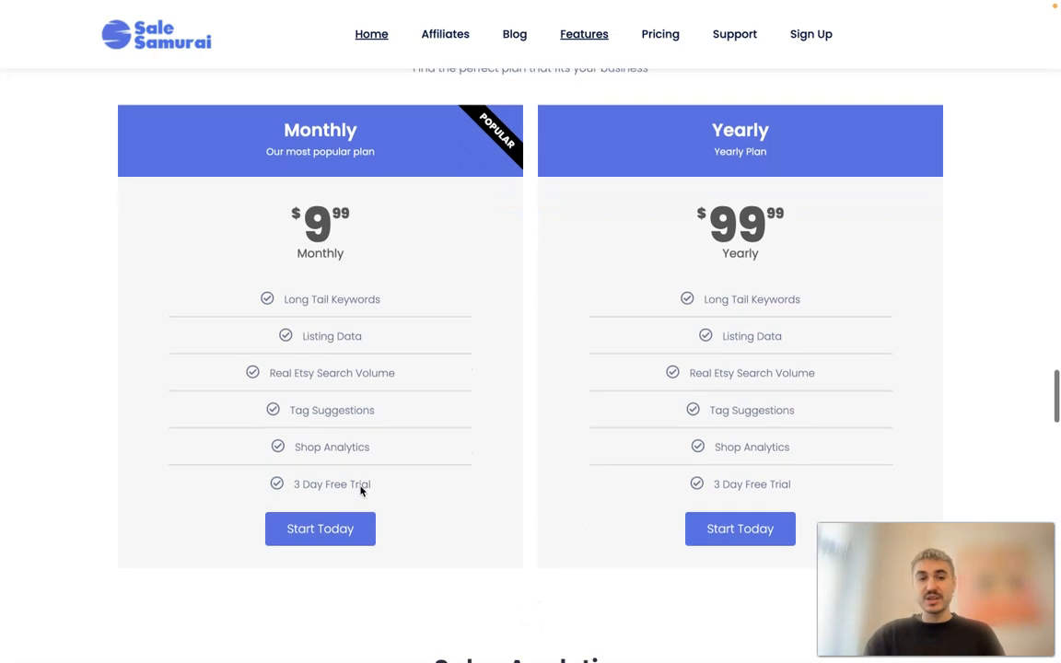
pyautogui.scroll(-1, 396, 474)
pyautogui.scroll(-3, 409, 465)
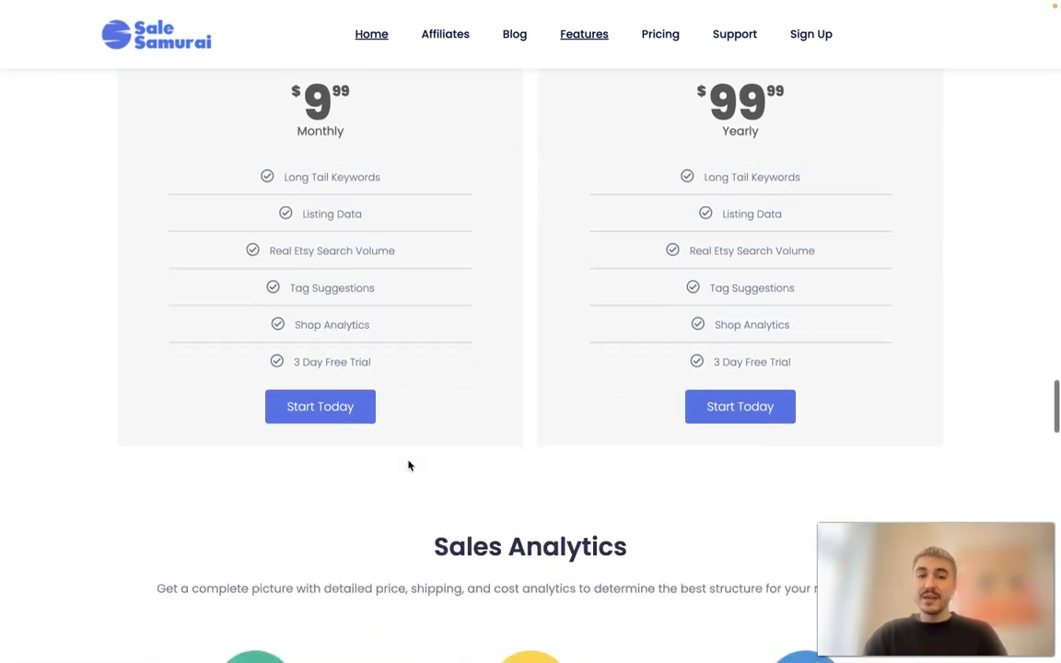
pyautogui.scroll(-3, 409, 465)
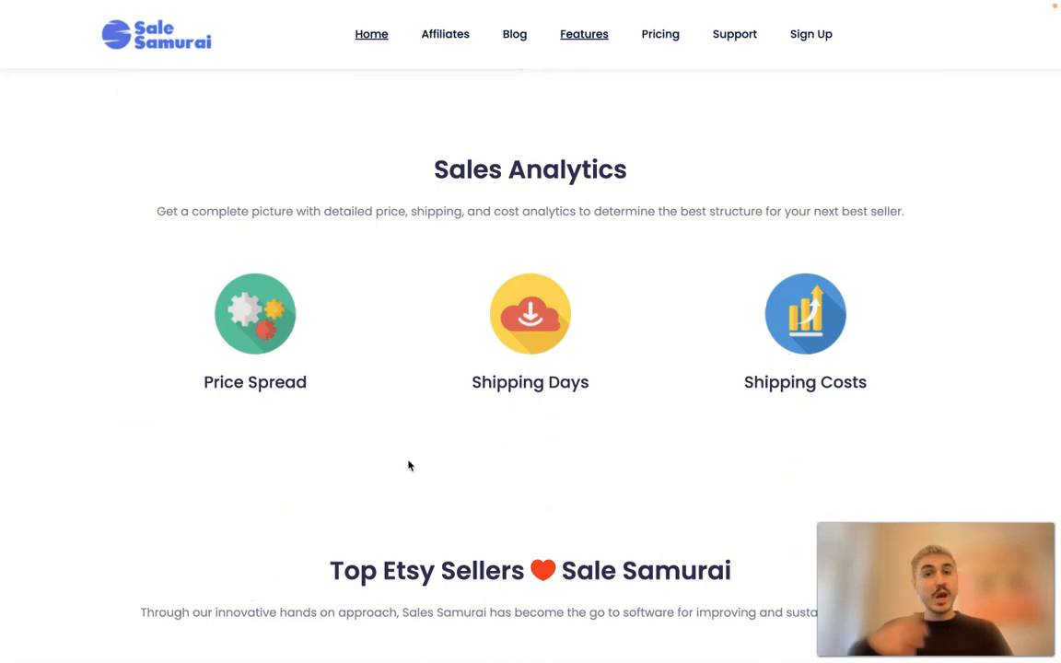
pyautogui.scroll(-8, 409, 465)
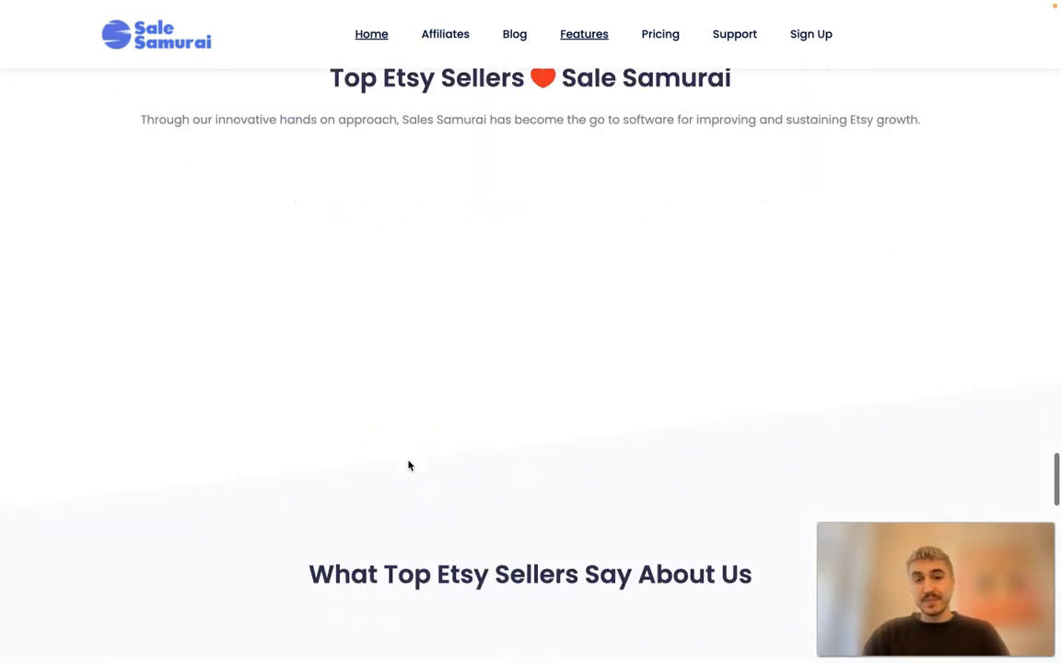
pyautogui.scroll(-5, 409, 465)
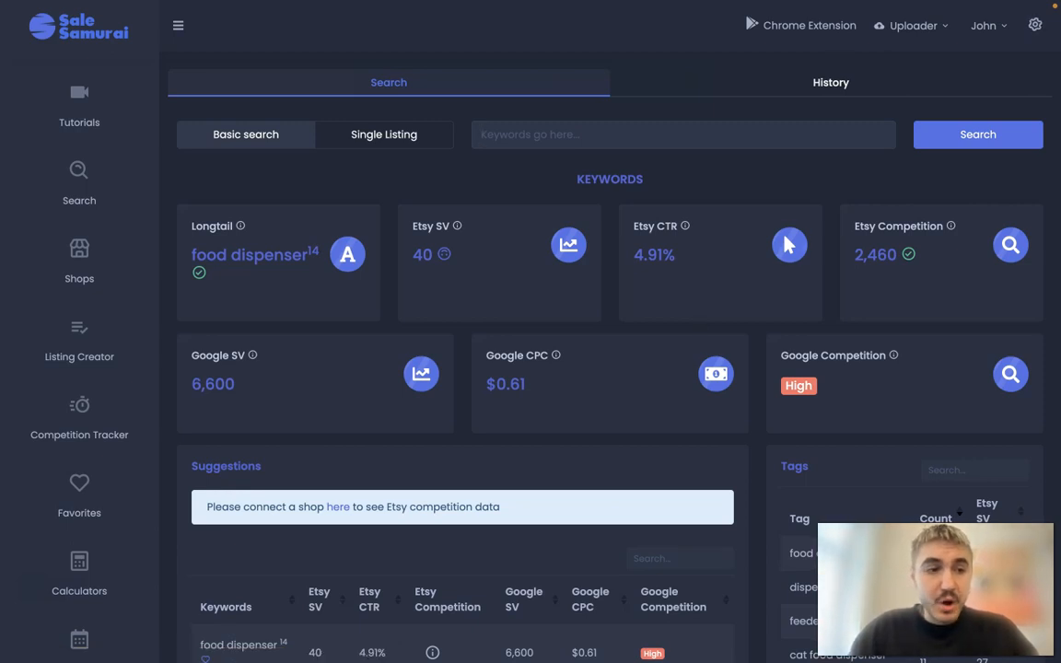
# Examine the keyword metrics for "food dispenser", including the explanations of Longtail, Etsy SV and Etsy CTR.
pyautogui.scroll(-1, 788, 244)
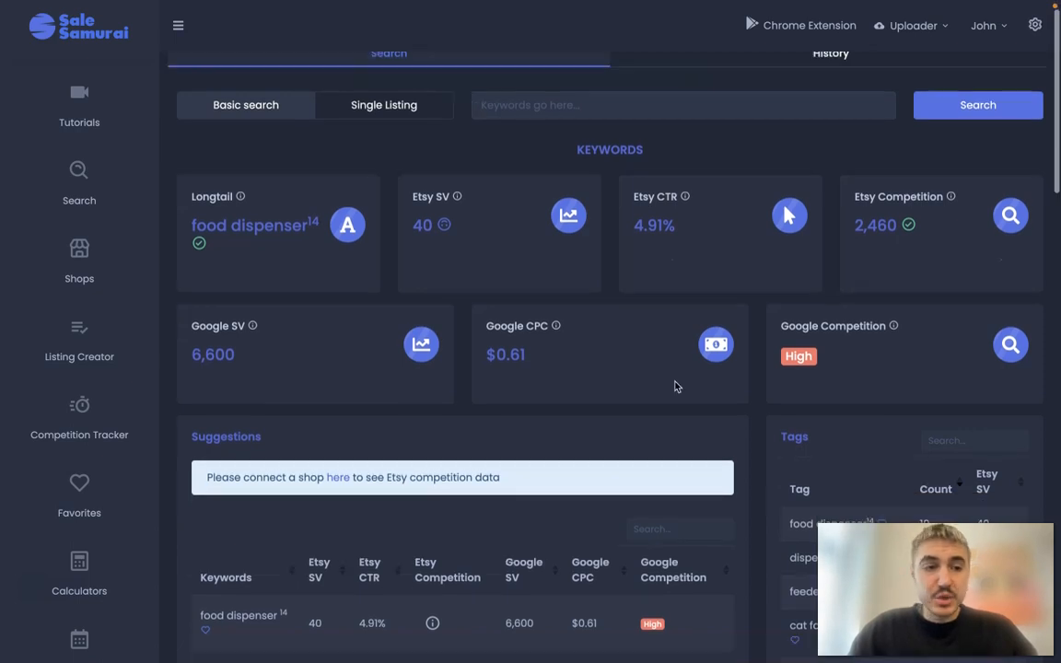
pyautogui.scroll(1, 553, 323)
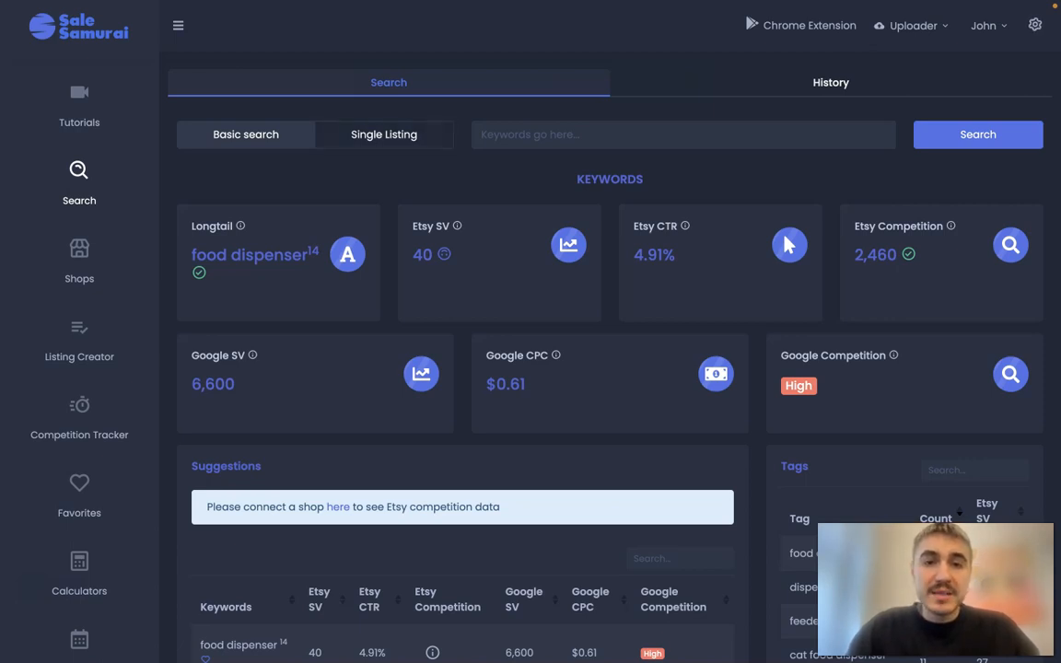
pyautogui.click(557, 136)
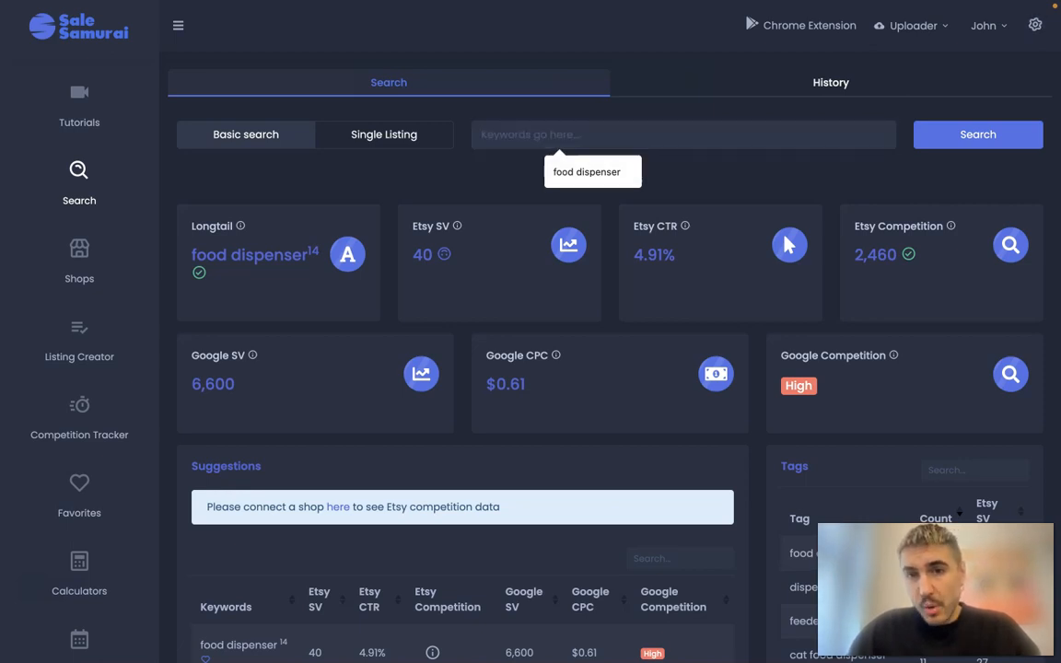
pyautogui.click(740, 183)
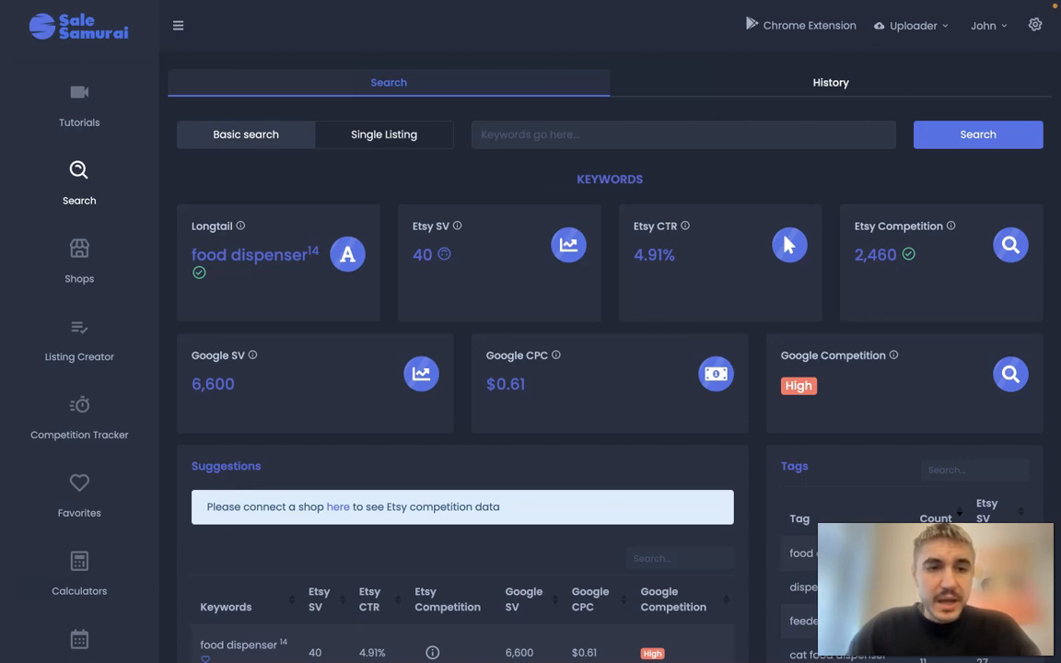
pyautogui.moveTo(240, 226)
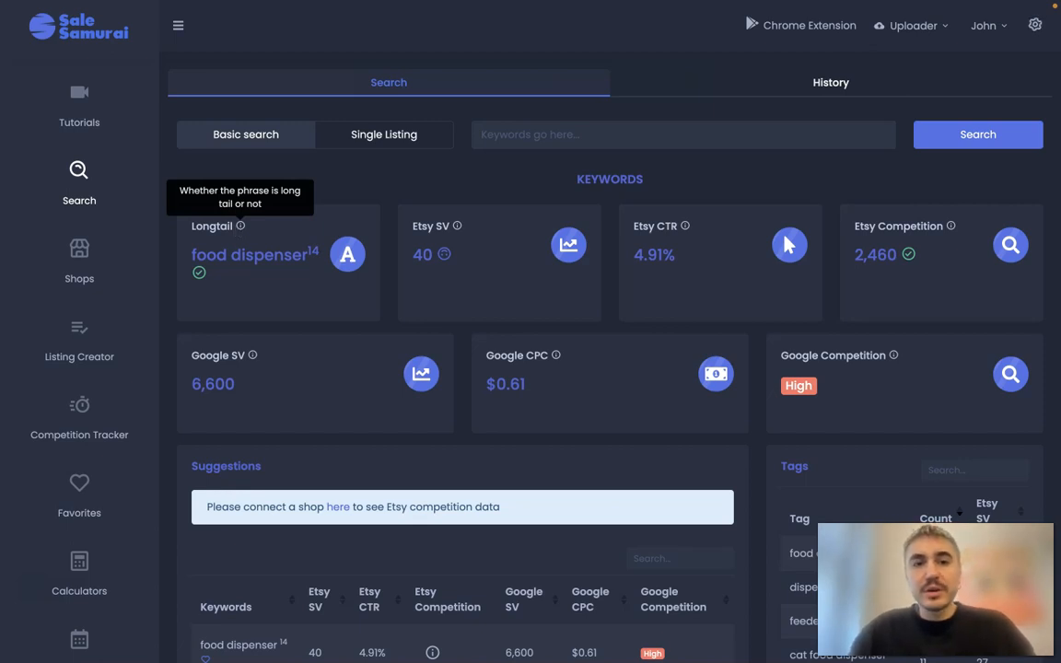
pyautogui.moveTo(457, 226)
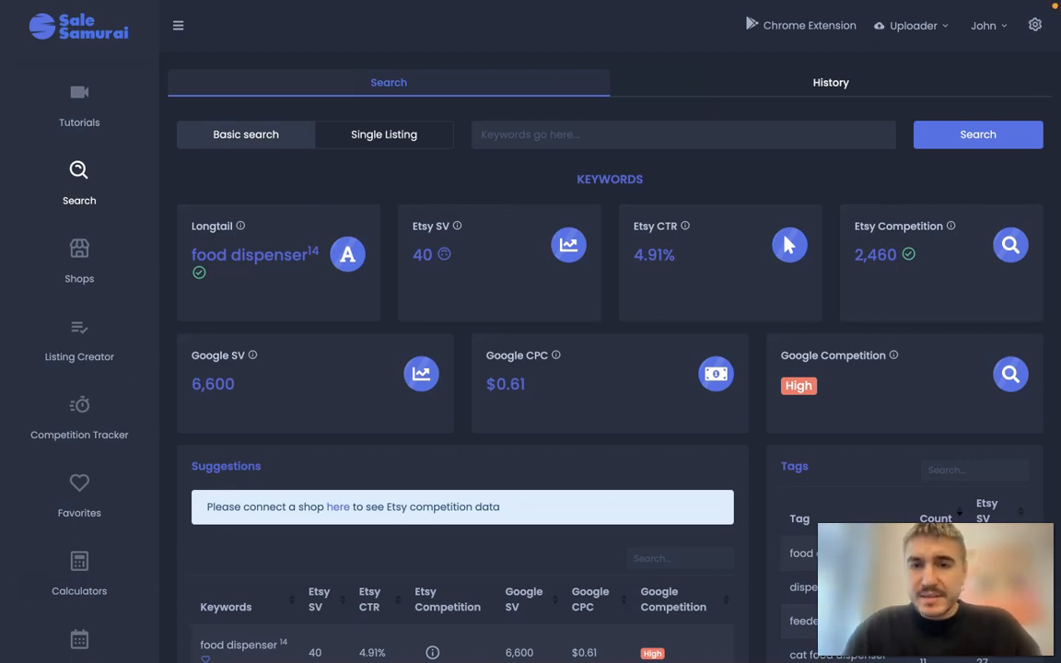
pyautogui.moveTo(686, 230)
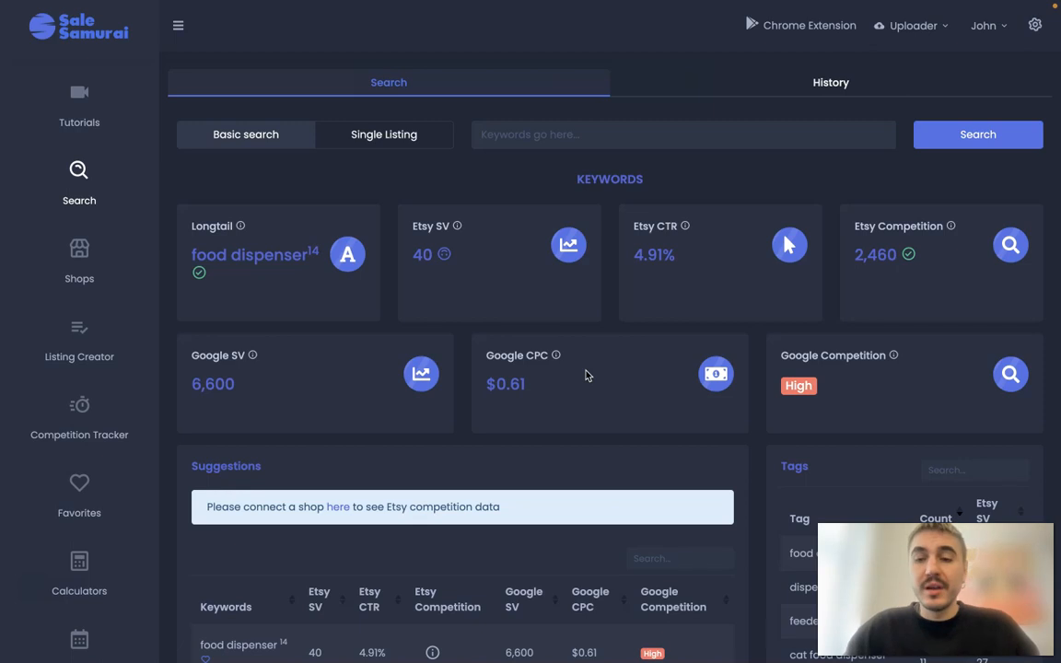
# Examine the keyword Suggestions and Tags tables for "food dispenser", comparing search volume, CTR, CPC and competition.
pyautogui.scroll(-1, 586, 375)
pyautogui.scroll(-2, 586, 375)
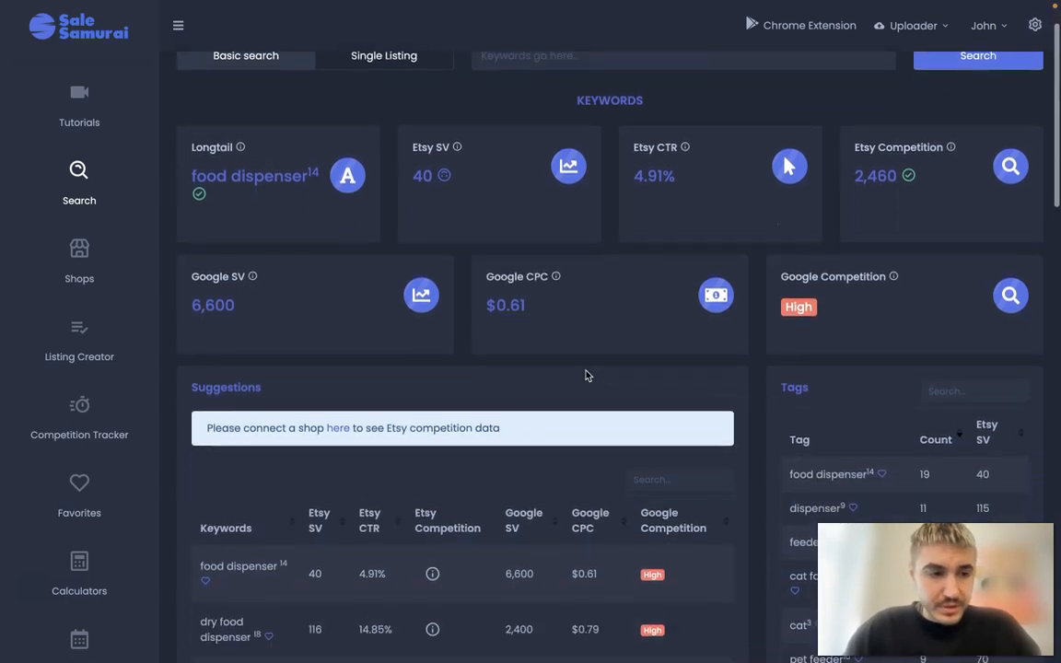
pyautogui.scroll(-1, 527, 333)
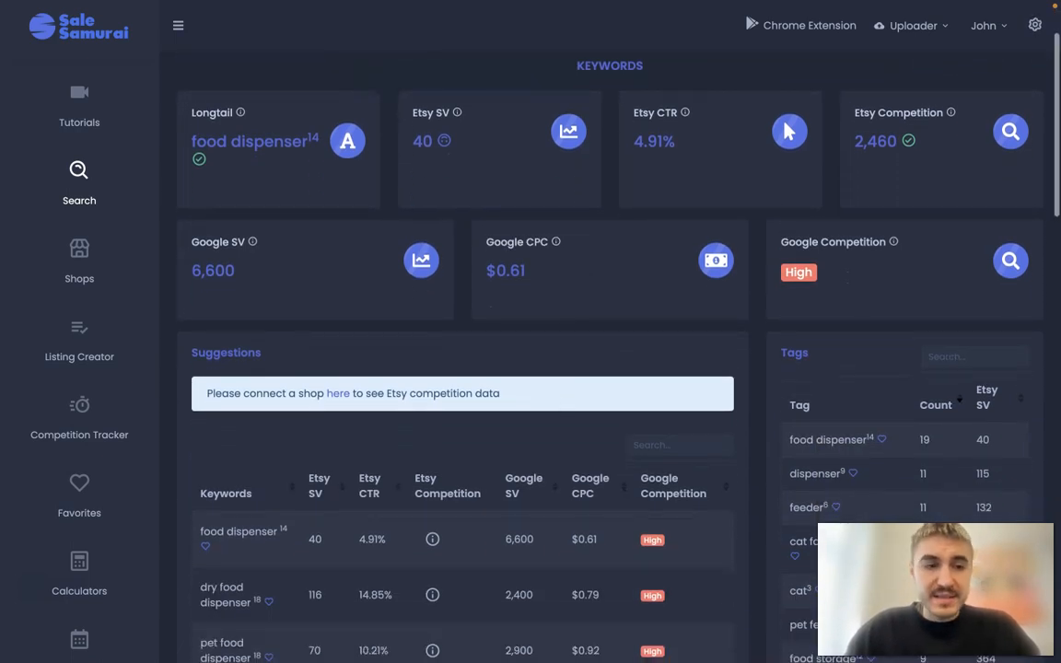
pyautogui.scroll(-3, 414, 406)
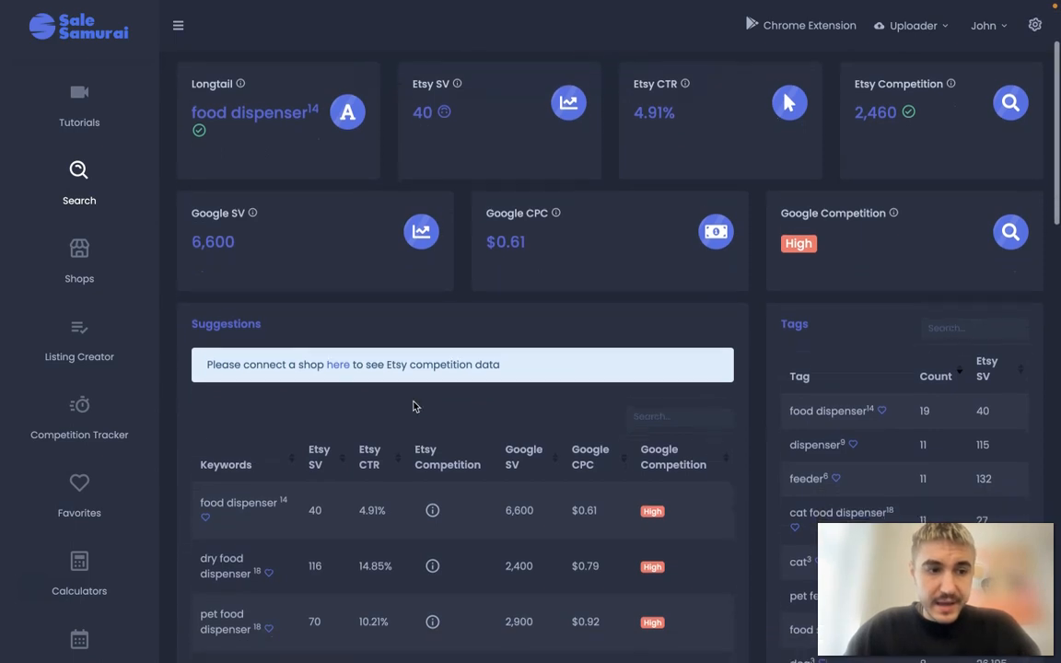
pyautogui.scroll(-3, 414, 406)
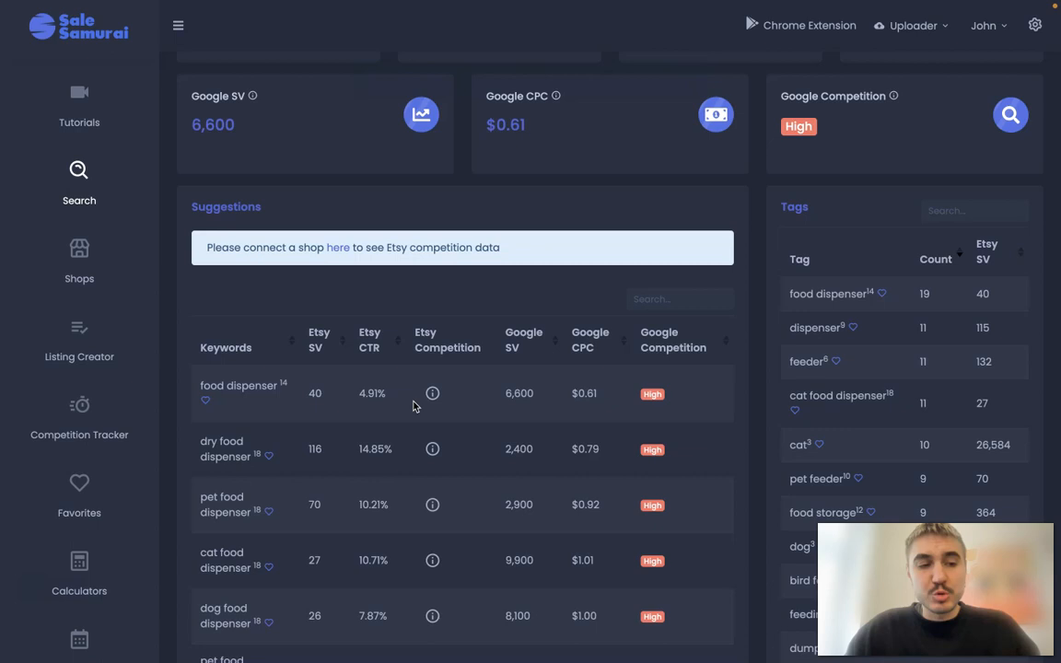
pyautogui.scroll(-1, 413, 406)
pyautogui.scroll(-4, 413, 406)
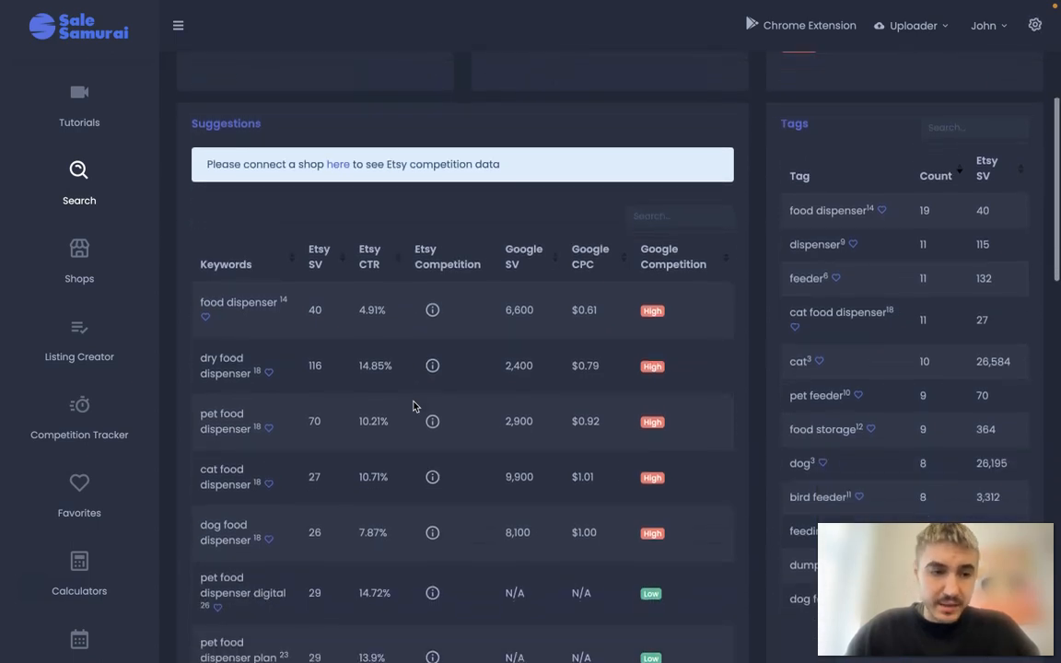
pyautogui.scroll(-4, 414, 406)
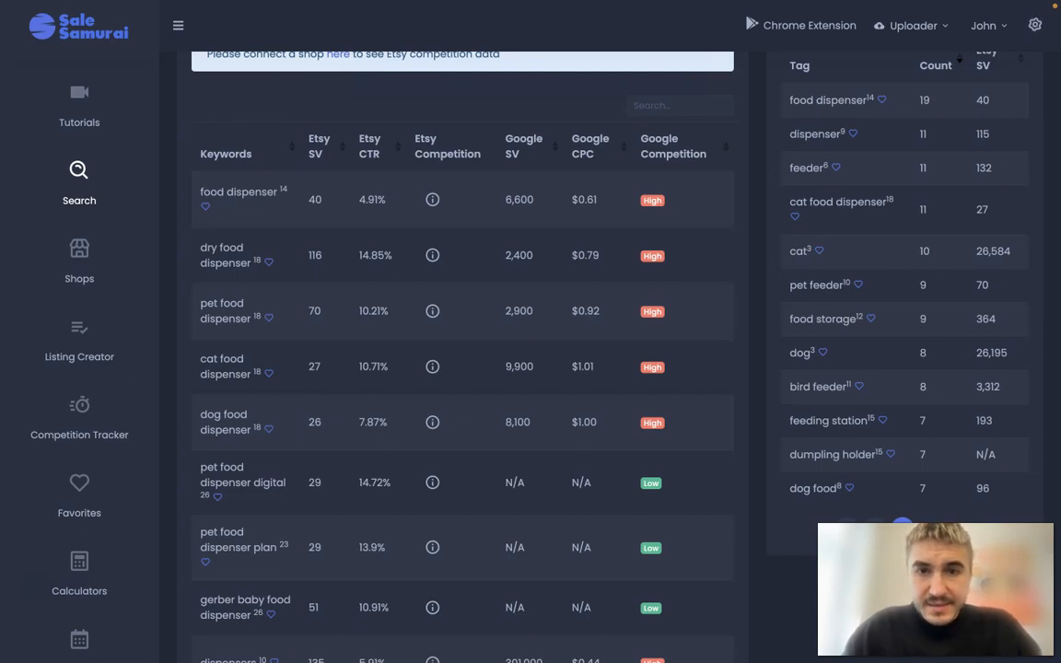
# Weigh the high- against the low-competition keyword suggestions for "food dispenser" by Etsy search volume and CTR, alongside the related tags.
pyautogui.scroll(5, 509, 190)
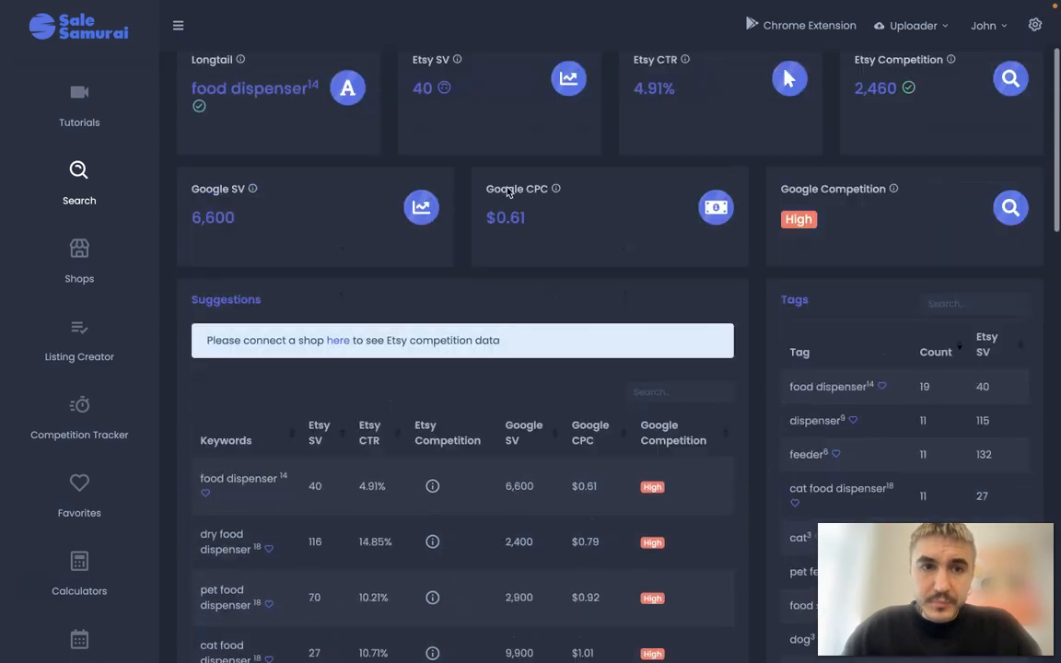
pyautogui.scroll(-3, 608, 359)
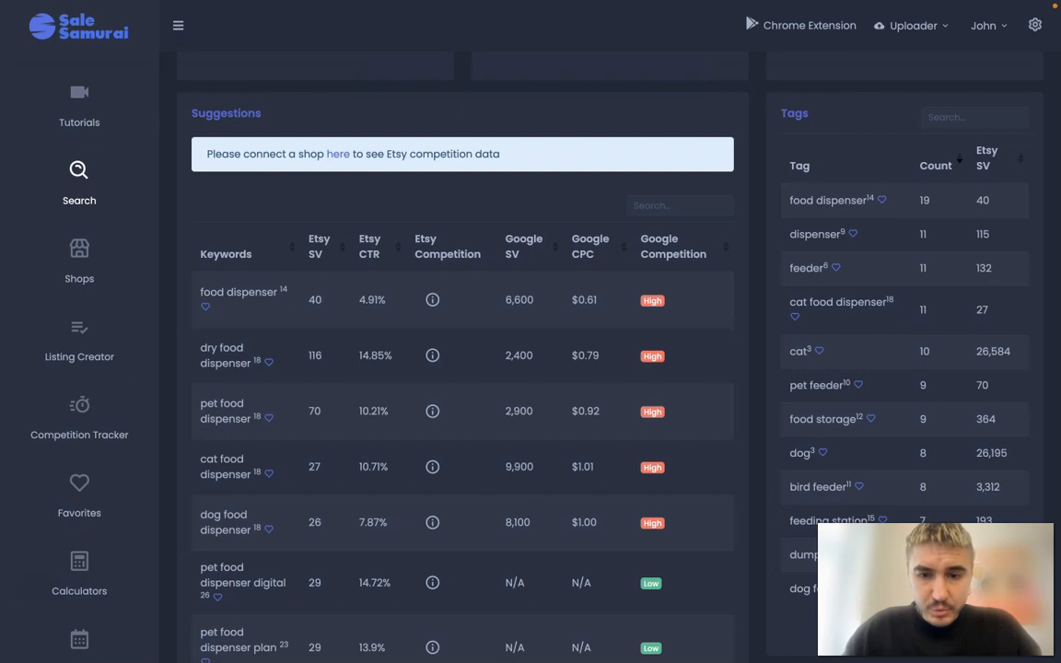
pyautogui.scroll(-2, 372, 390)
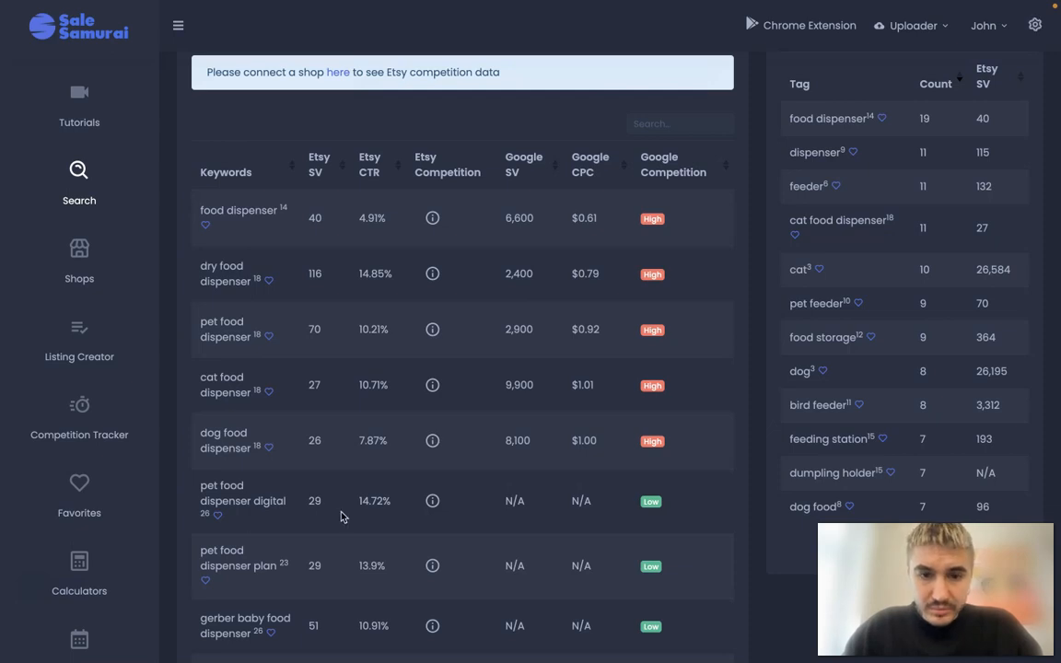
pyautogui.scroll(-2, 485, 504)
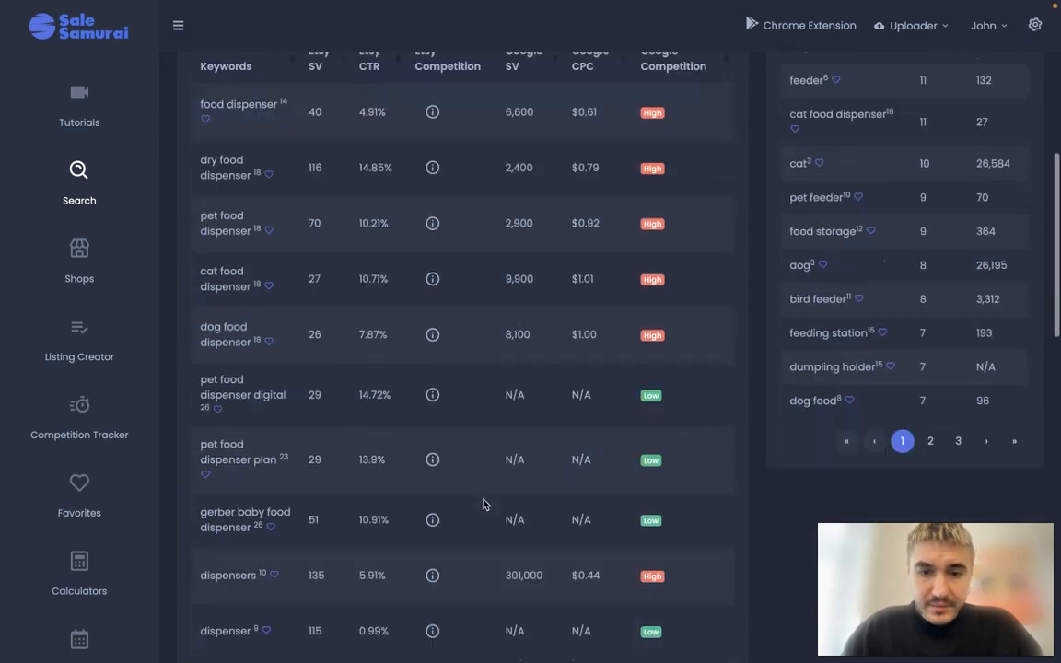
pyautogui.scroll(1, 485, 505)
pyautogui.scroll(-2, 485, 504)
pyautogui.scroll(4, 486, 505)
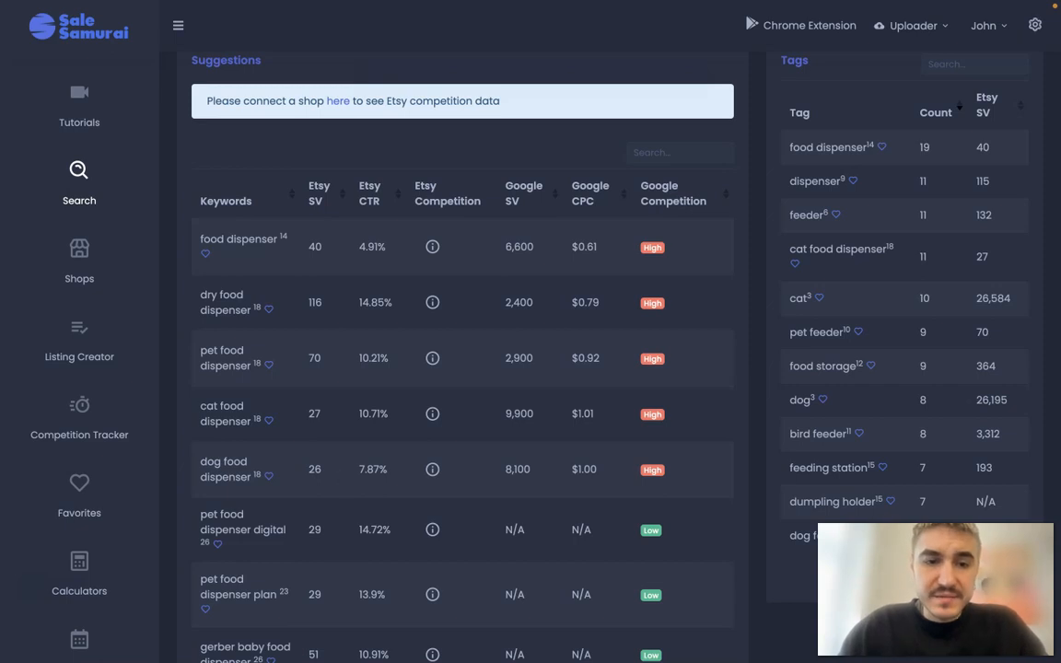
pyautogui.scroll(-5, 322, 449)
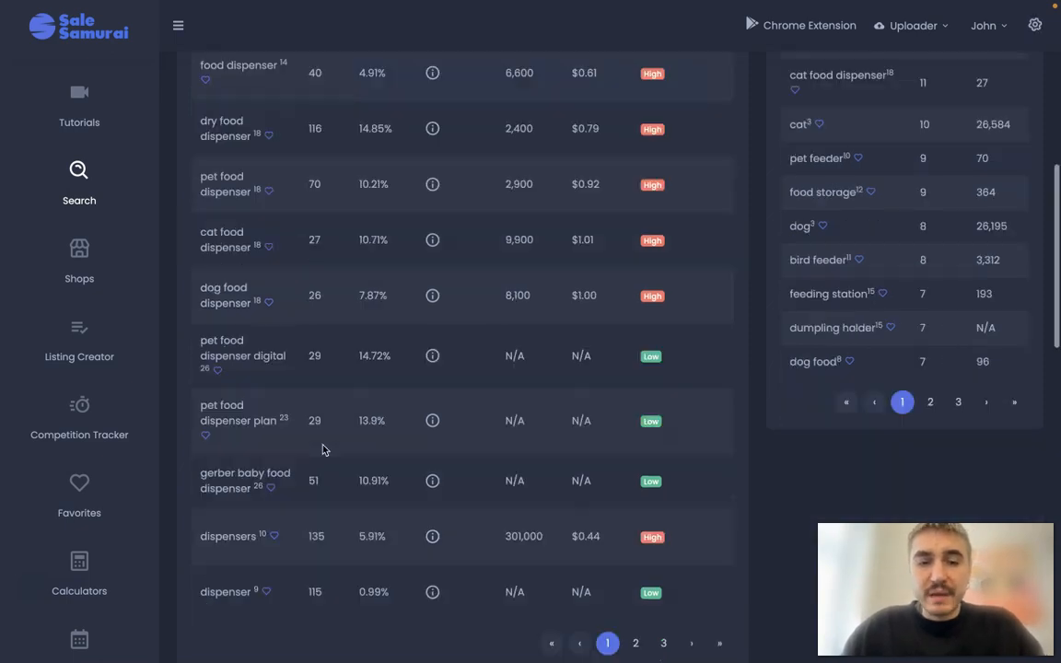
pyautogui.scroll(4, 550, 500)
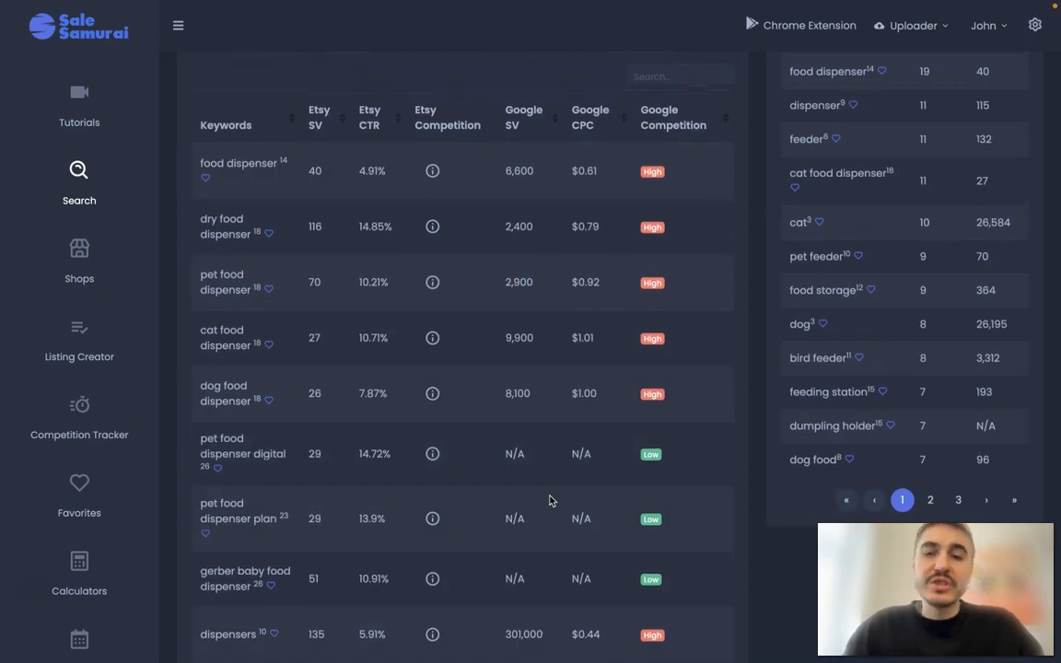
pyautogui.scroll(-4, 549, 500)
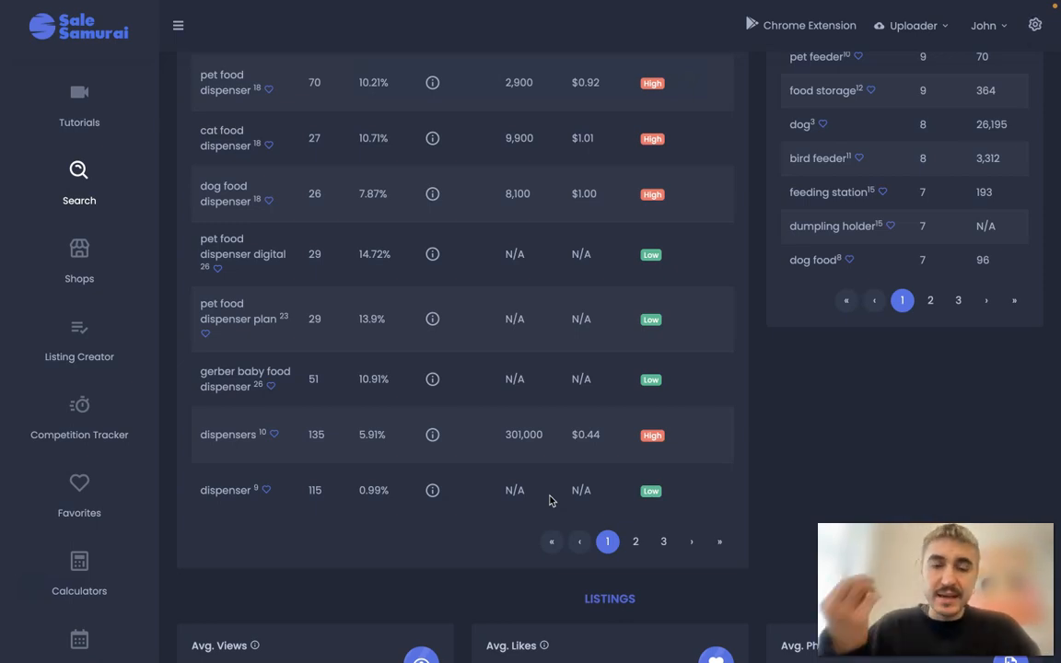
pyautogui.scroll(3, 549, 500)
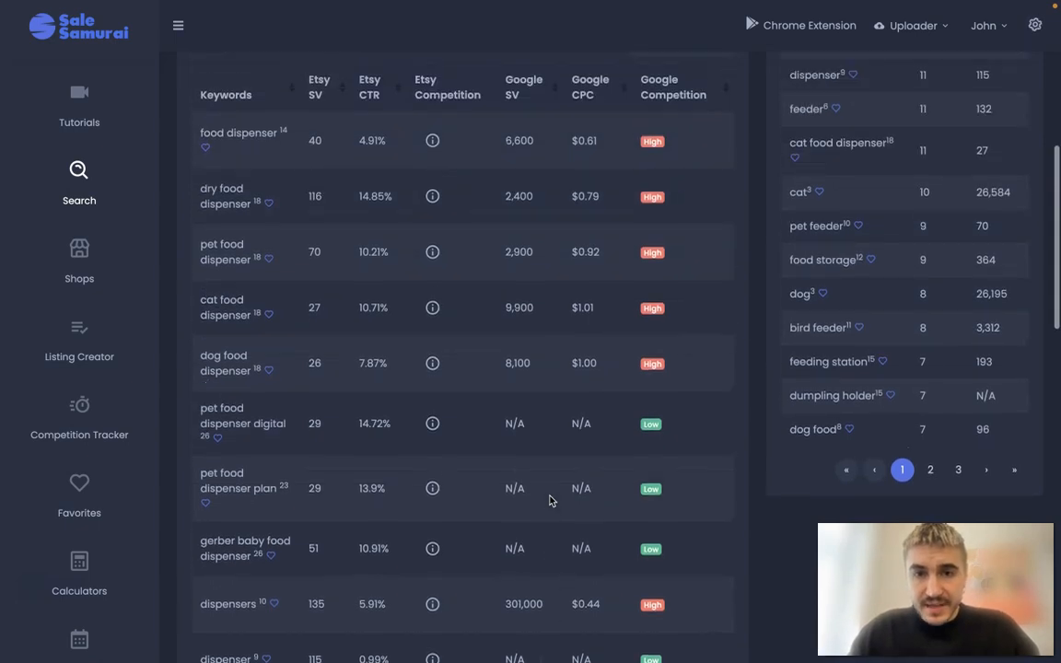
pyautogui.scroll(1, 549, 500)
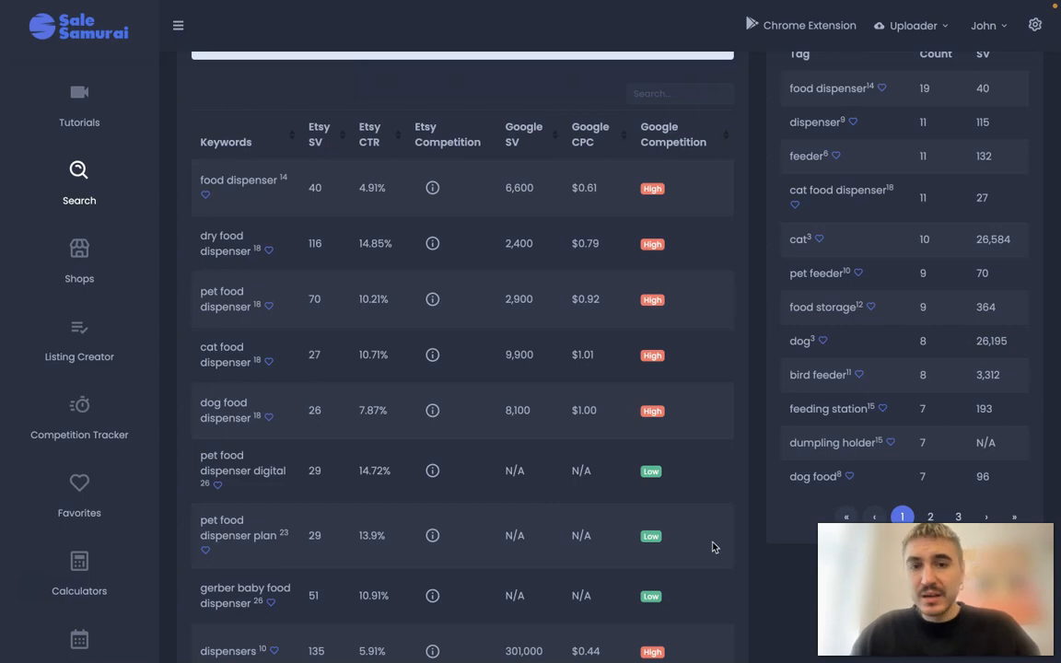
pyautogui.scroll(-1, 712, 547)
pyautogui.scroll(1, 712, 547)
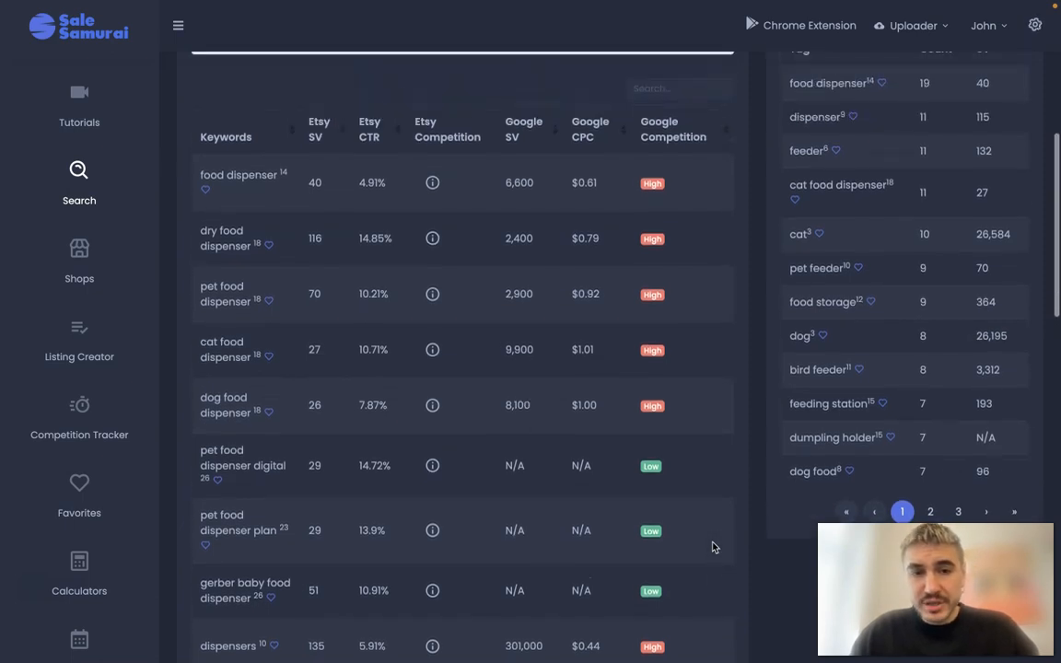
pyautogui.scroll(-1, 712, 547)
pyautogui.scroll(1, 712, 547)
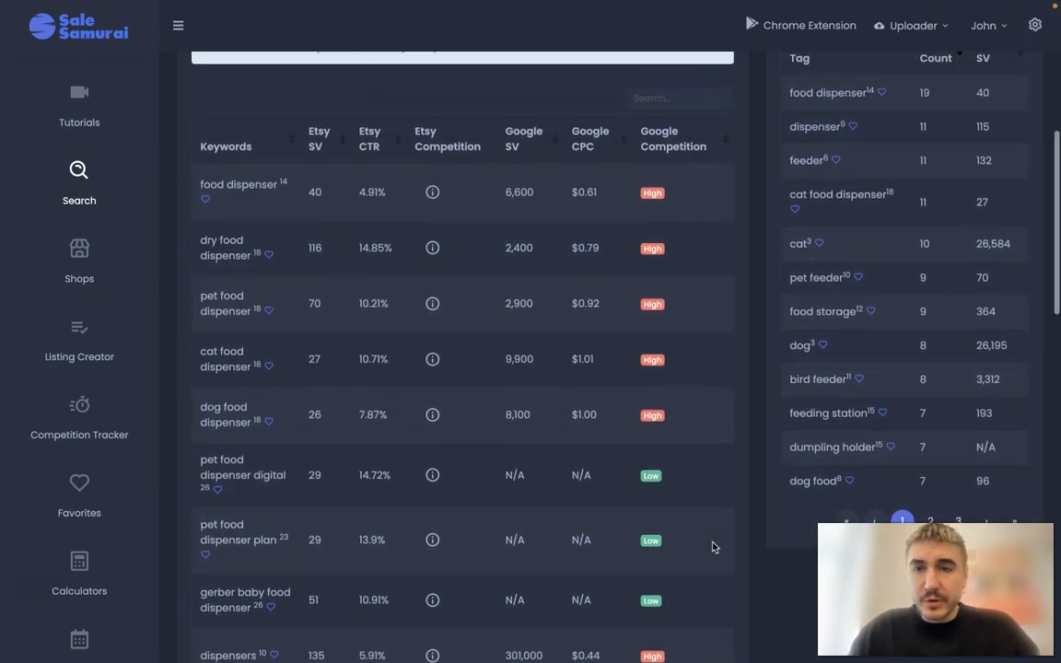
# Examine the Listings section for "food dispenser", including average views, likes and photos and the listings table's prices, shipping days, views and likes.
pyautogui.scroll(-5, 712, 547)
pyautogui.scroll(-6, 711, 547)
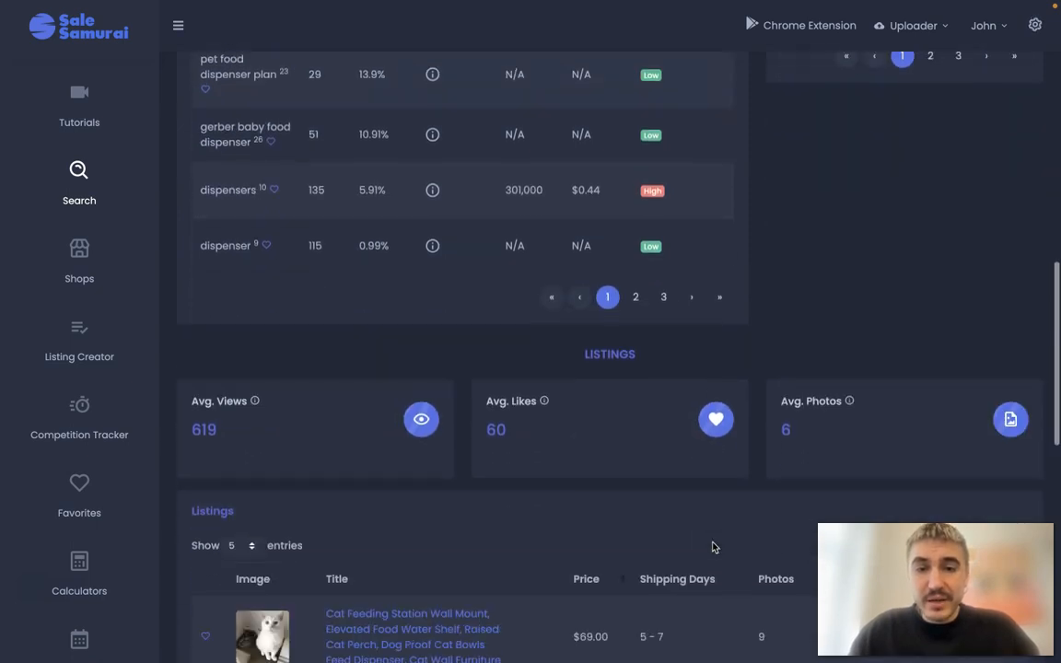
pyautogui.scroll(-1, 712, 547)
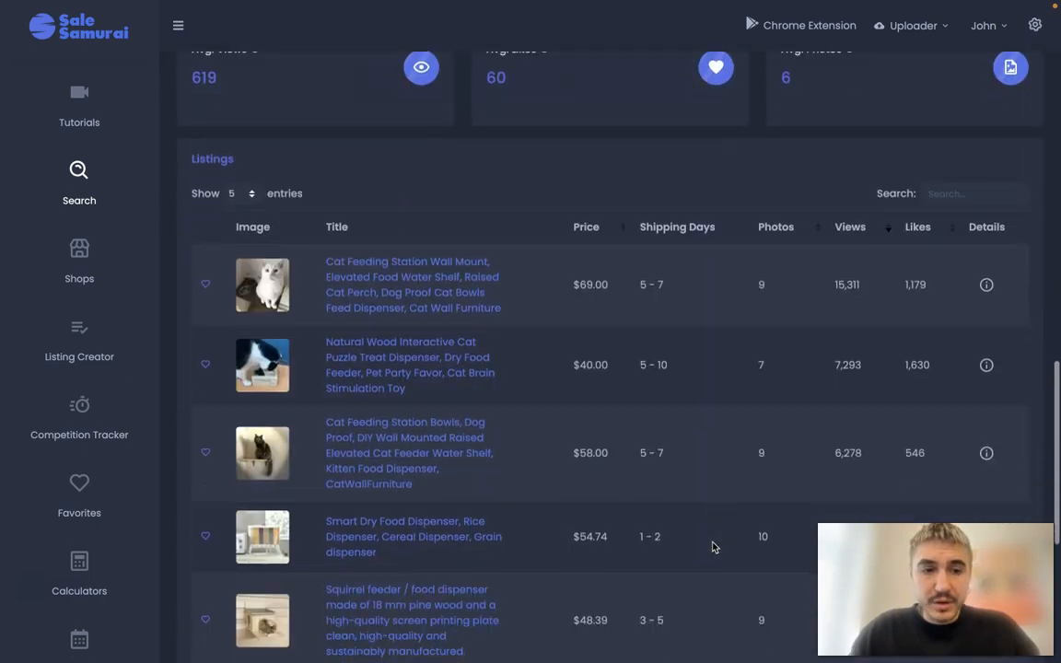
pyautogui.scroll(-2, 659, 359)
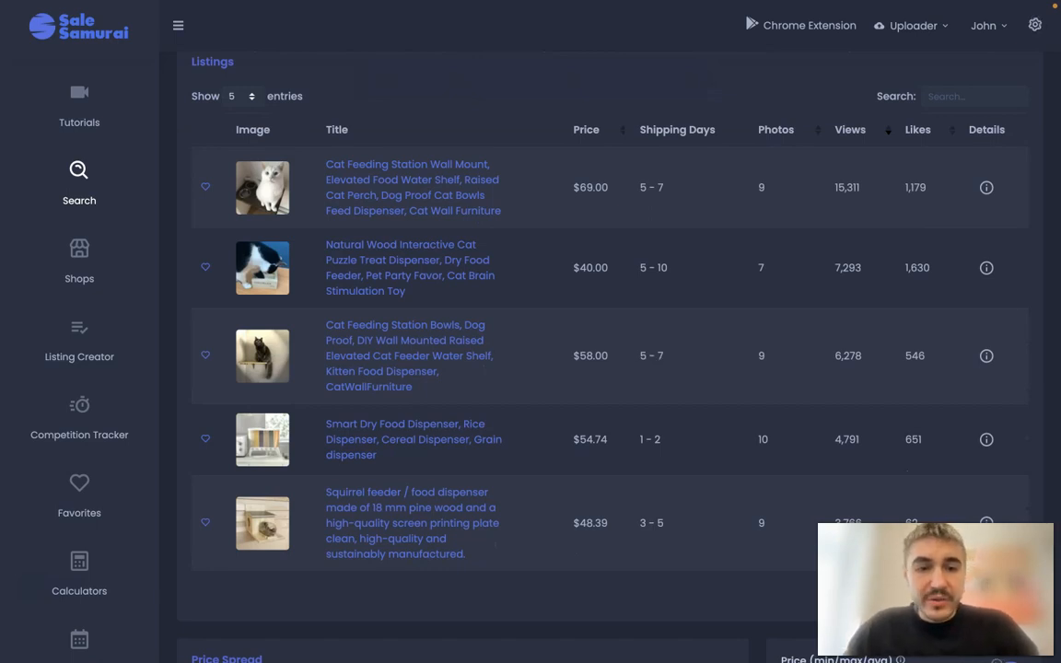
pyautogui.scroll(-1, 519, 309)
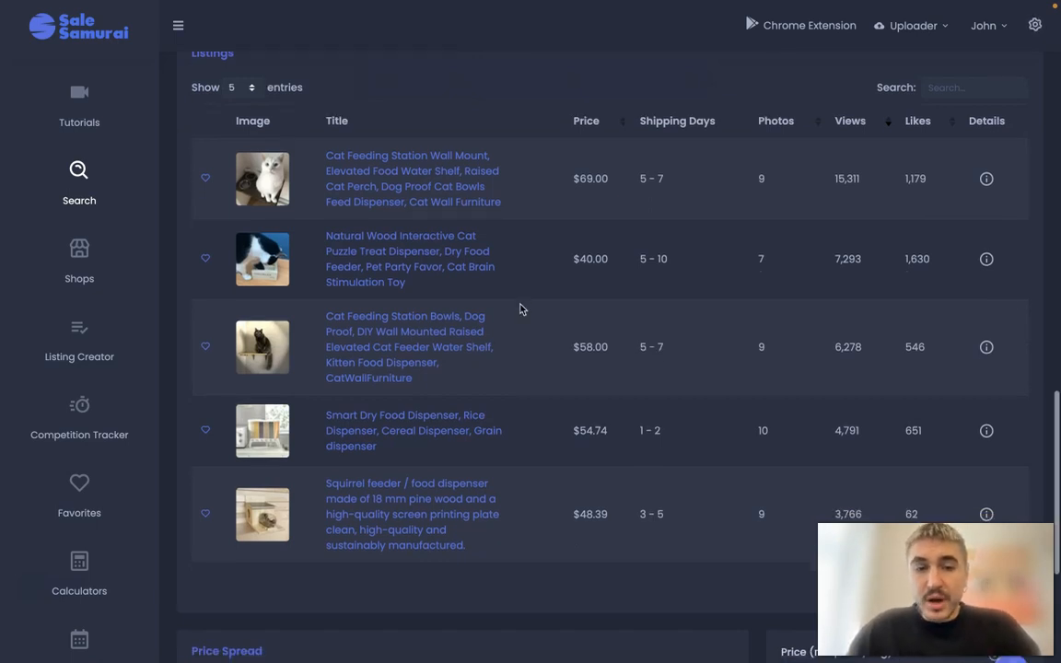
pyautogui.scroll(-2, 580, 307)
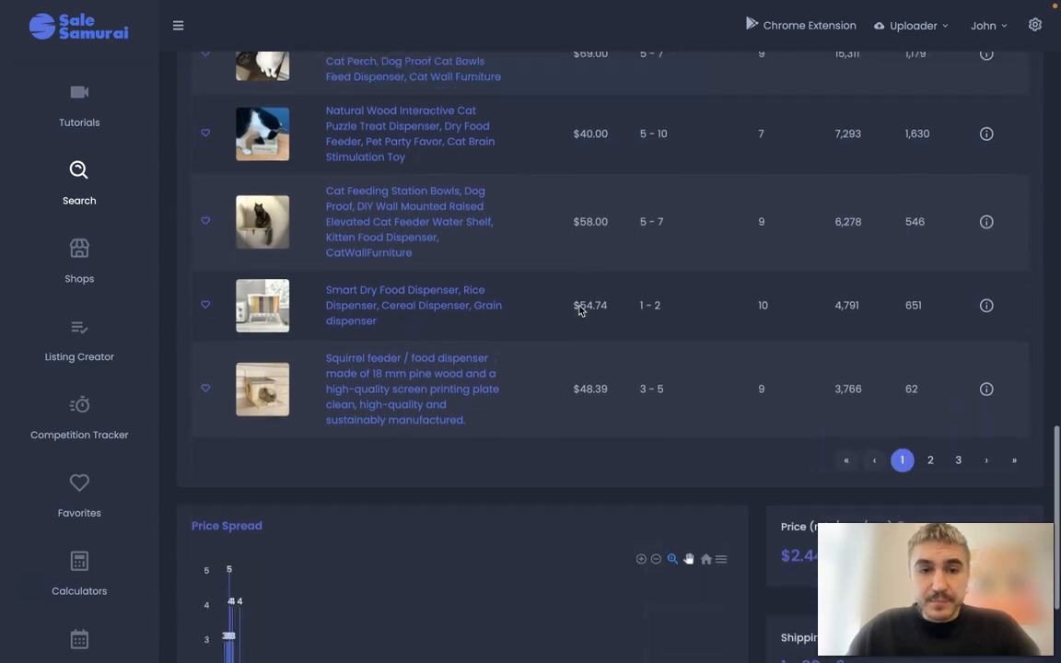
pyautogui.scroll(1, 580, 308)
# Run a Single Listing search using the copied Etsy listing URL.
pyautogui.scroll(10, 580, 311)
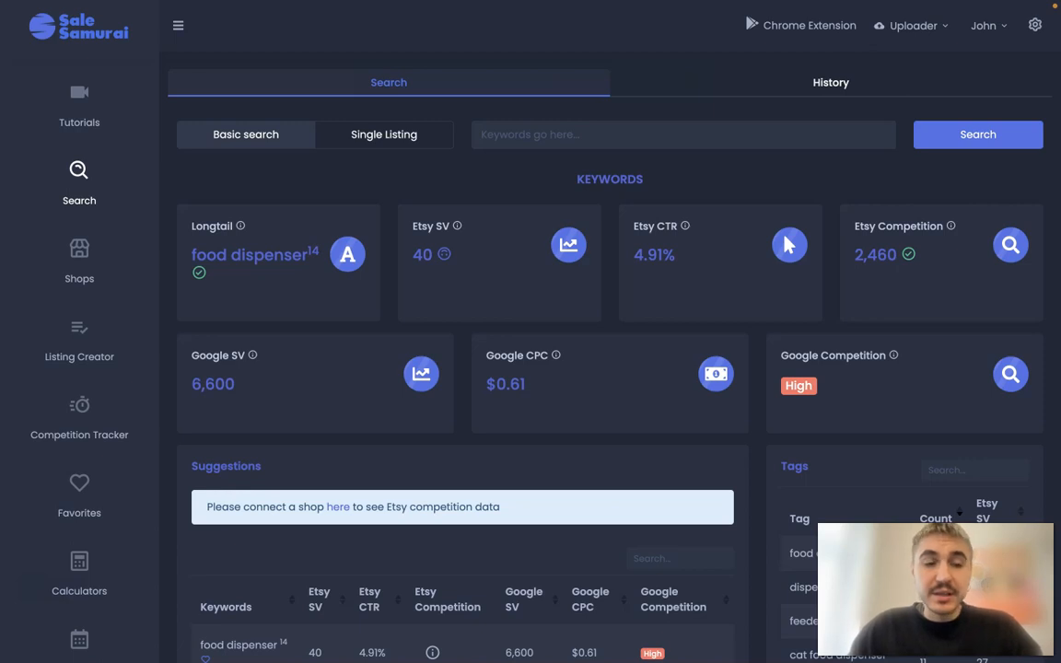
pyautogui.click(384, 134)
pyautogui.click(544, 135)
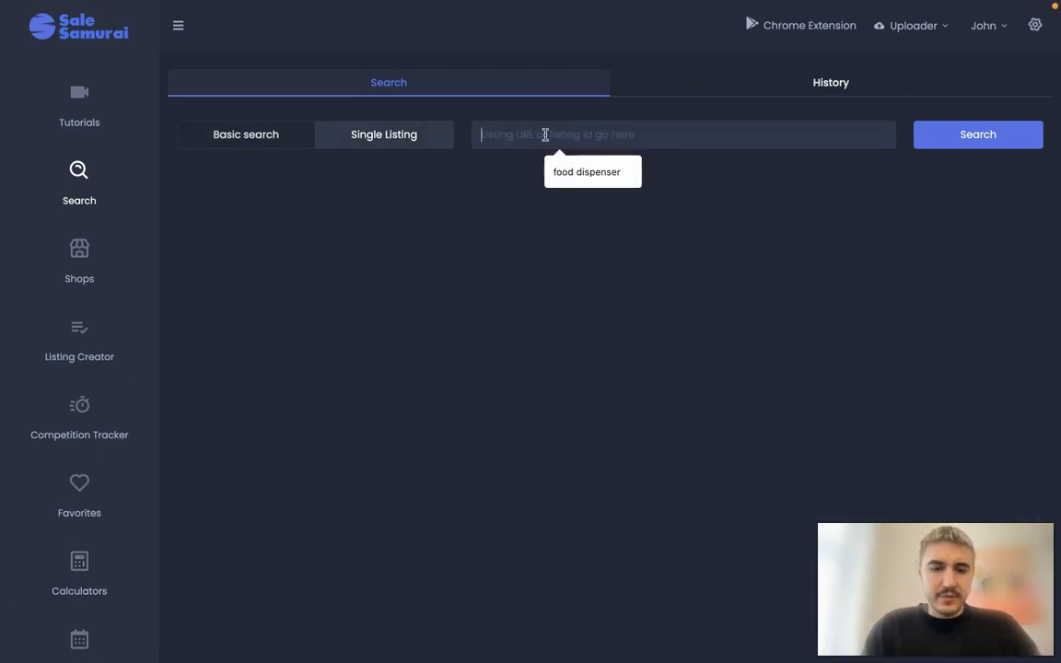
pyautogui.hotkey('ctrl', 'v')
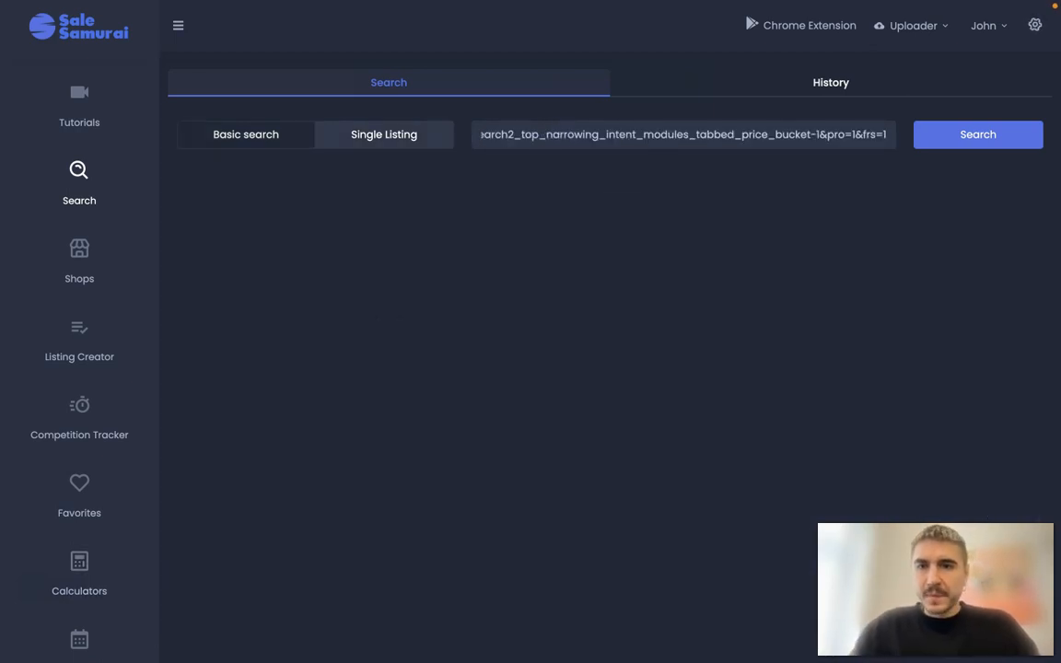
pyautogui.click(948, 134)
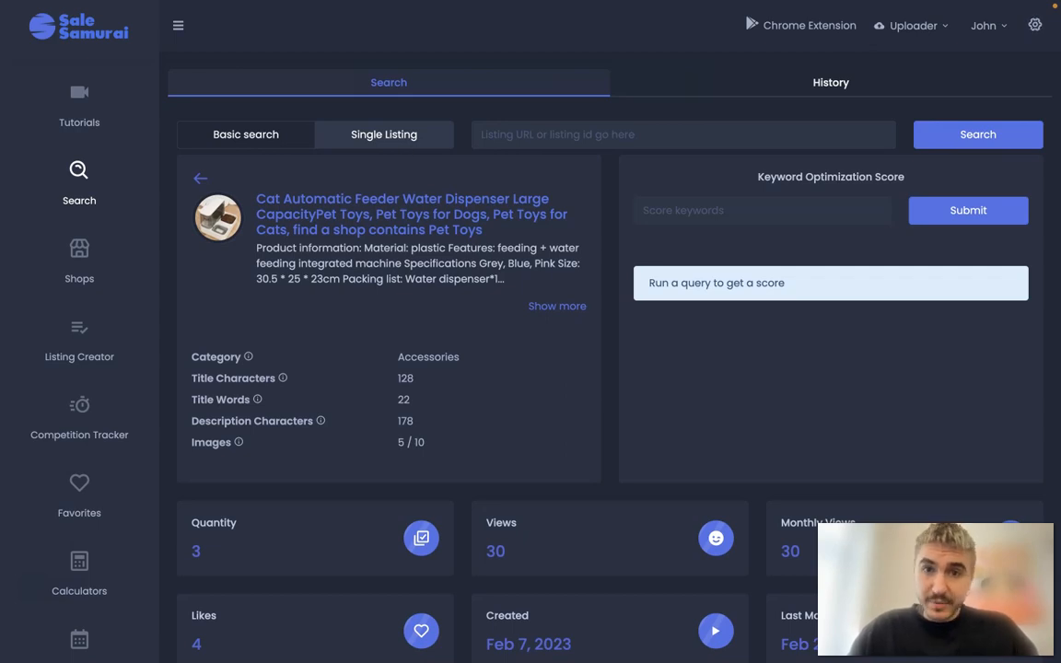
# Examine the cat feeder listing's analysis, covering title and description details, quantity, views, likes, dates, price and its tags table.
pyautogui.scroll(-3, 571, 281)
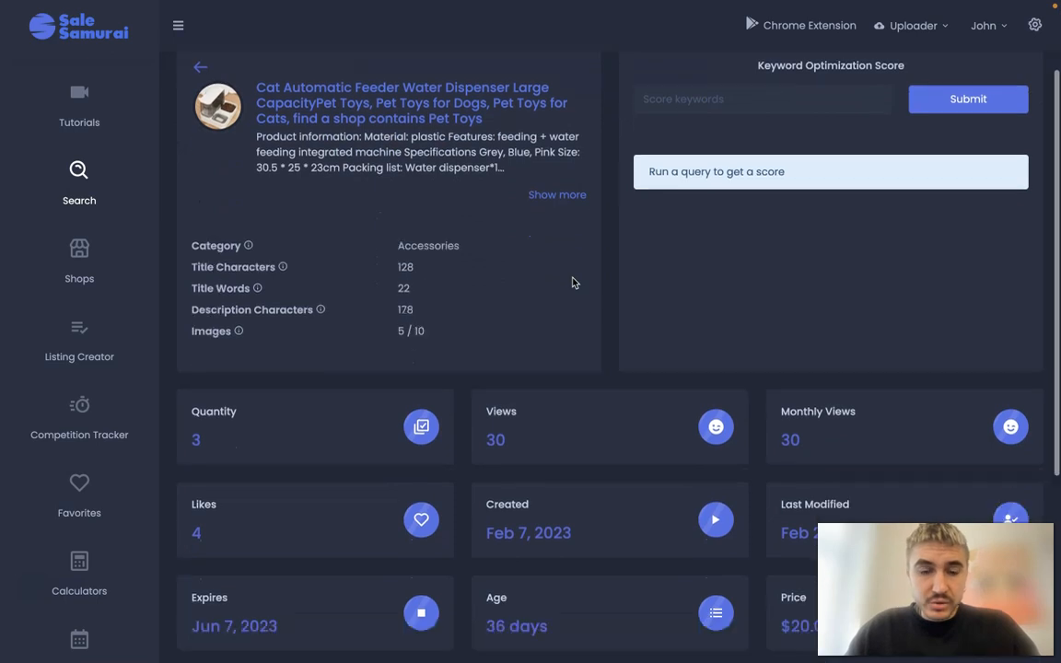
pyautogui.scroll(-1, 571, 281)
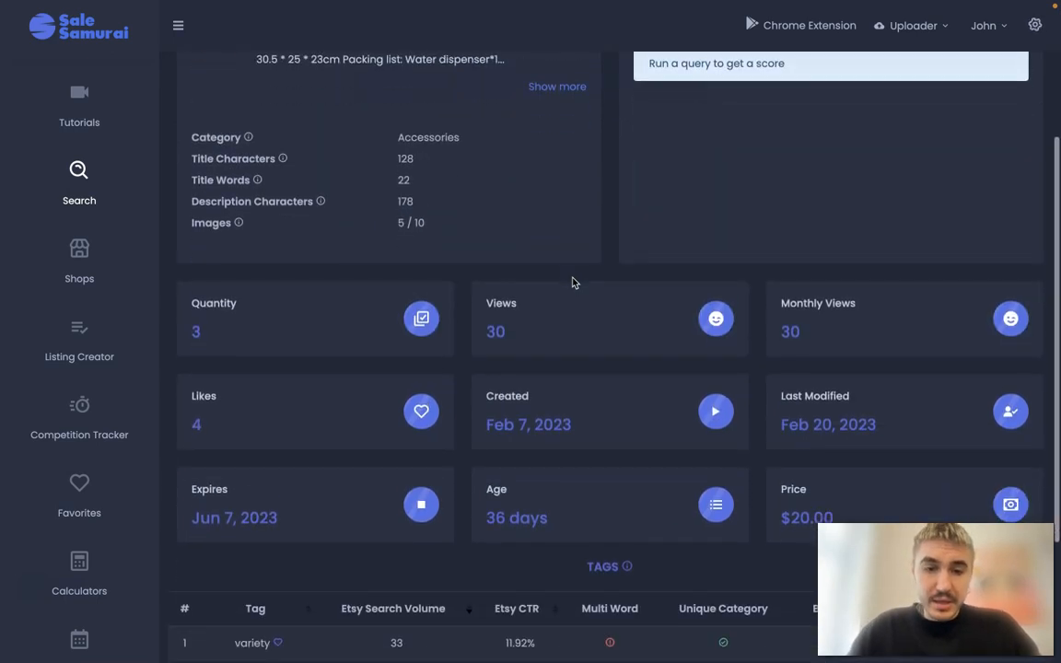
pyautogui.scroll(2, 340, 314)
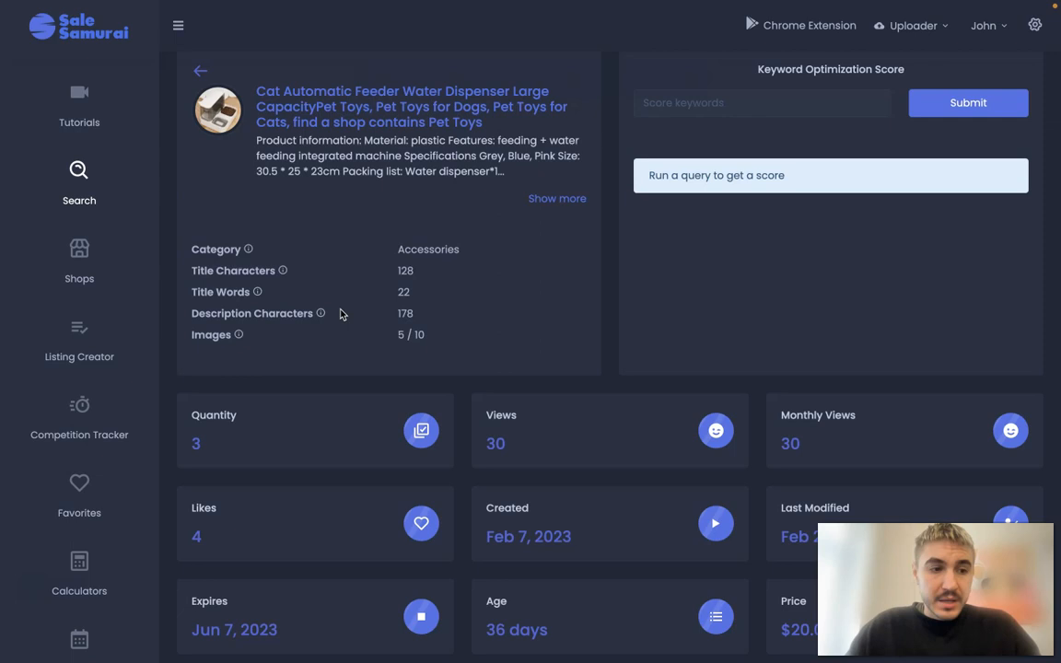
pyautogui.scroll(2, 340, 314)
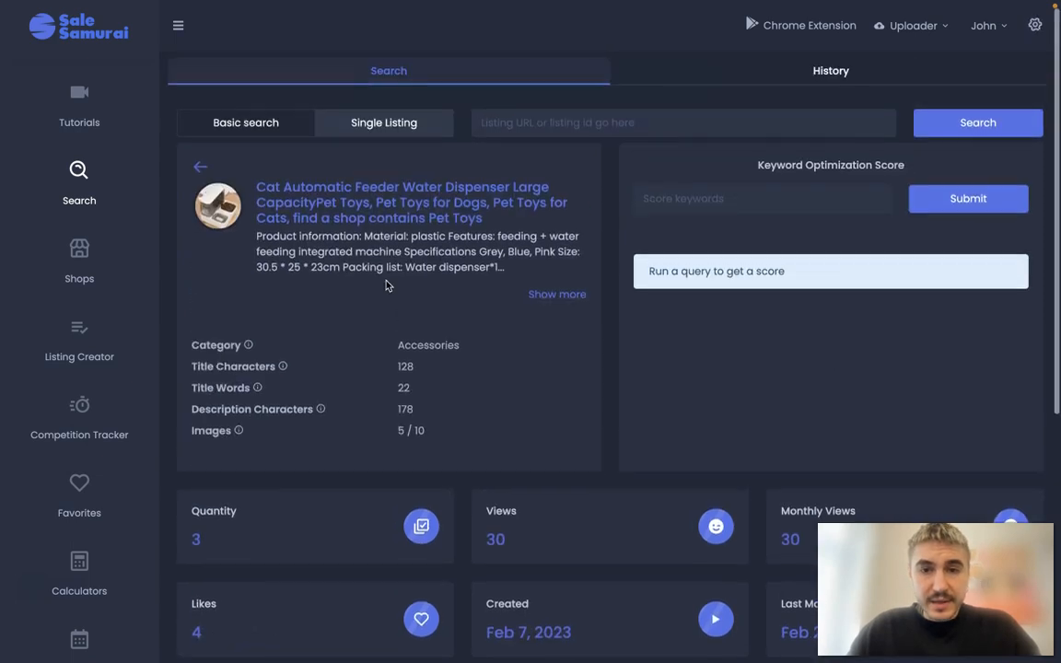
pyautogui.scroll(-2, 285, 315)
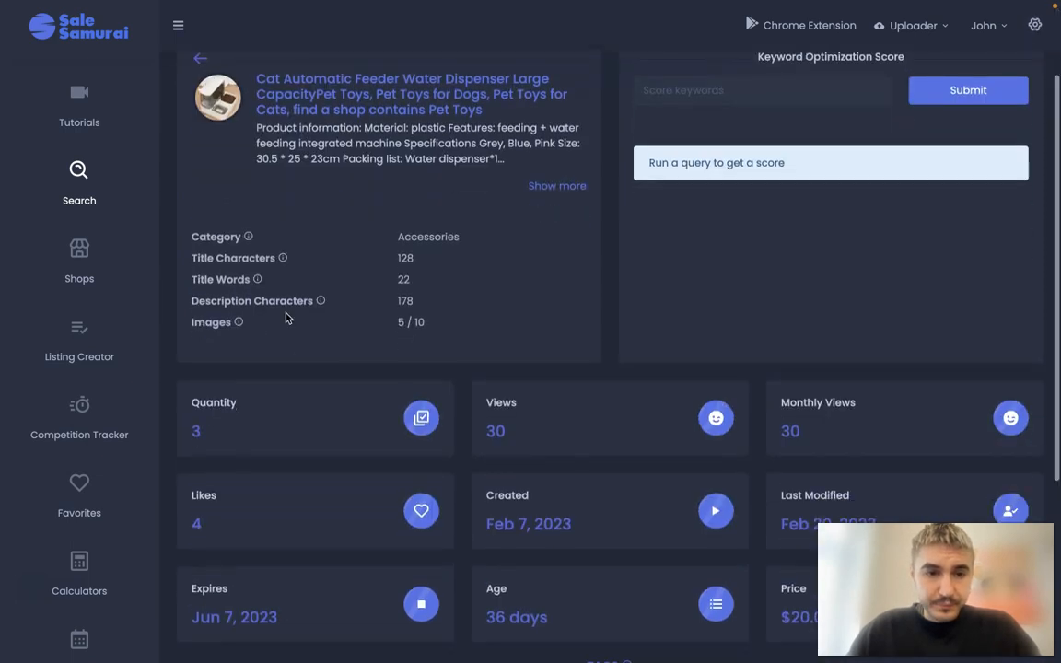
pyautogui.scroll(-1, 557, 357)
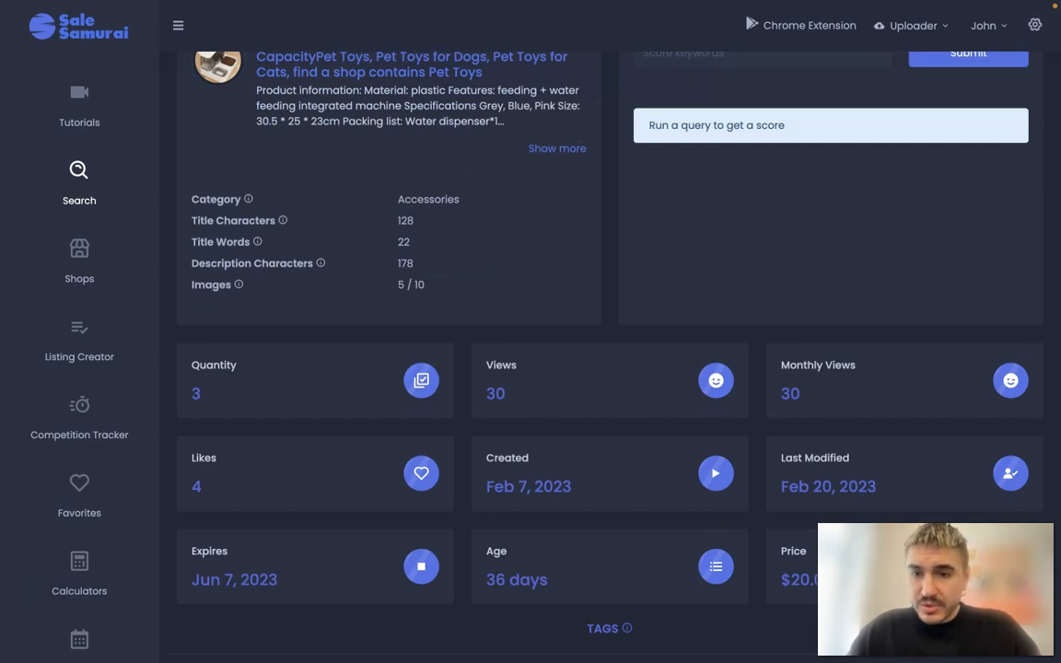
pyautogui.scroll(-1, 270, 502)
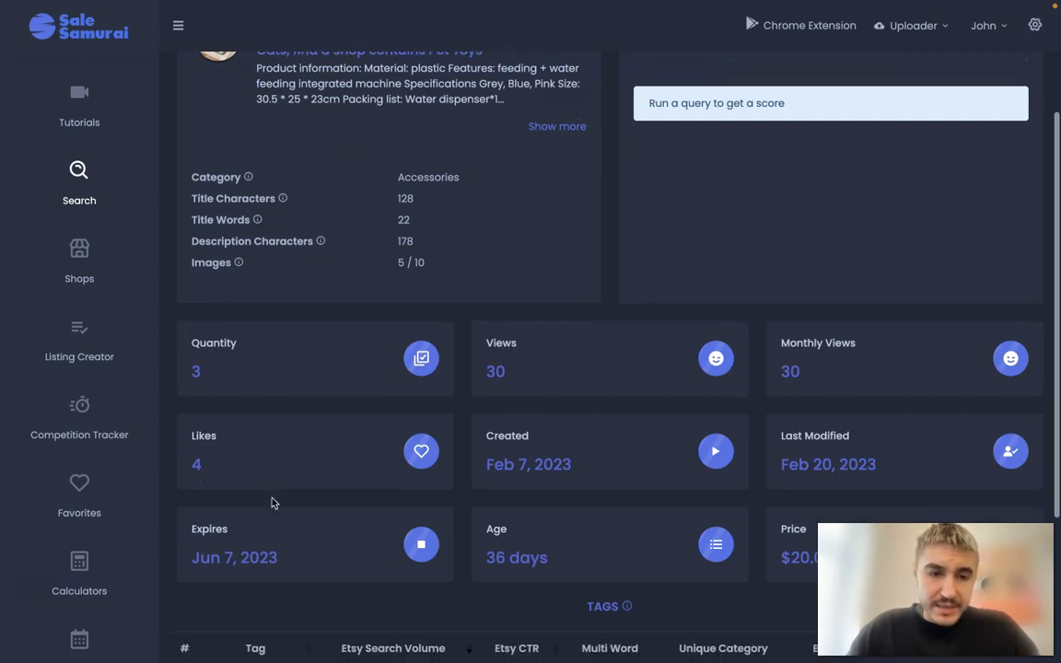
pyautogui.scroll(-1, 552, 322)
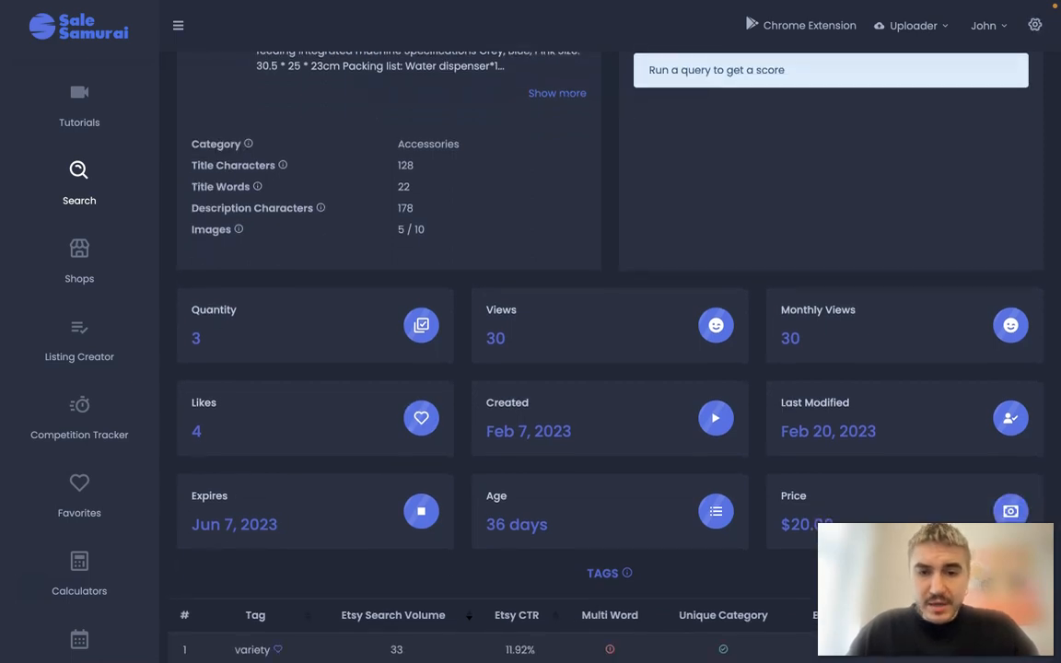
pyautogui.scroll(-5, 625, 535)
pyautogui.scroll(1, 624, 534)
pyautogui.scroll(-1, 623, 533)
pyautogui.scroll(5, 344, 540)
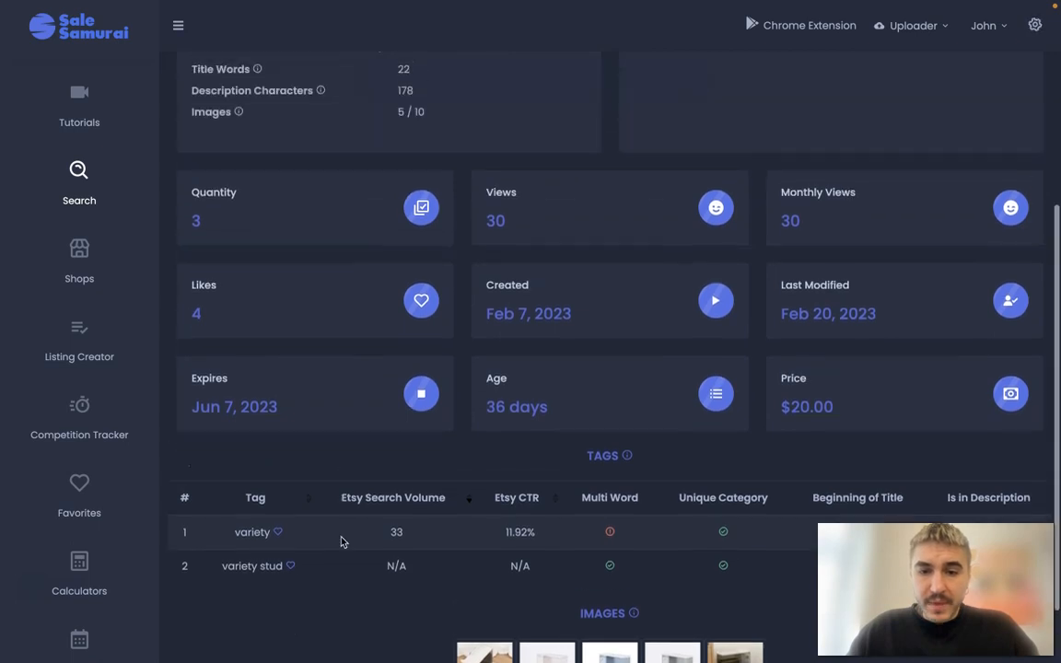
pyautogui.scroll(-1, 341, 541)
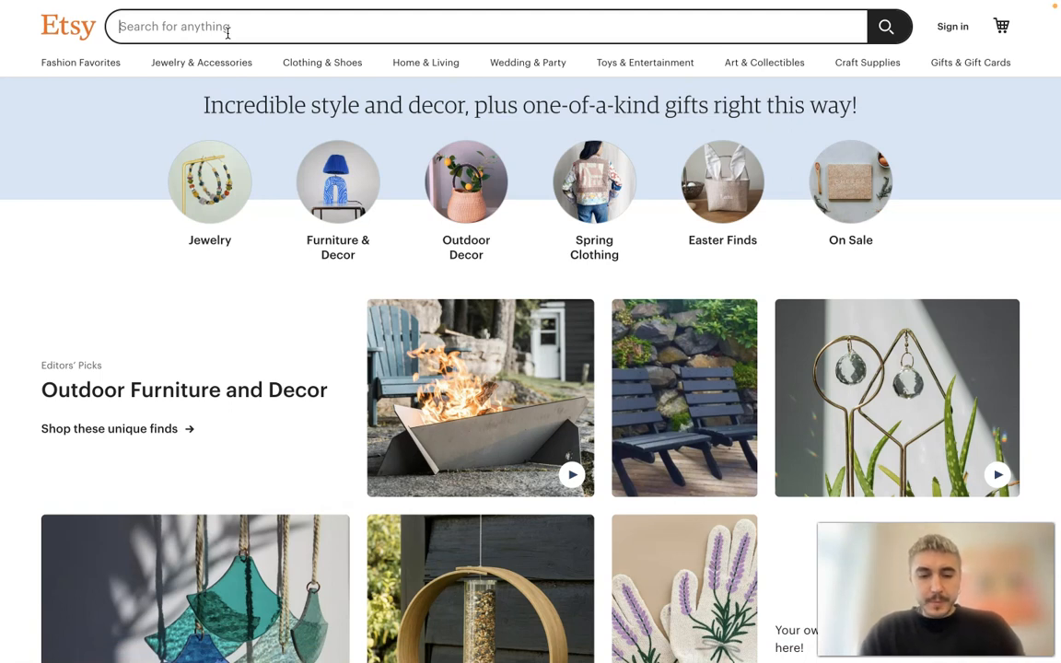
# On Etsy, look up search volumes for suggestions to "cat food dis", and shorten and extend the query to "food dispen".
pyautogui.write('cat food ')
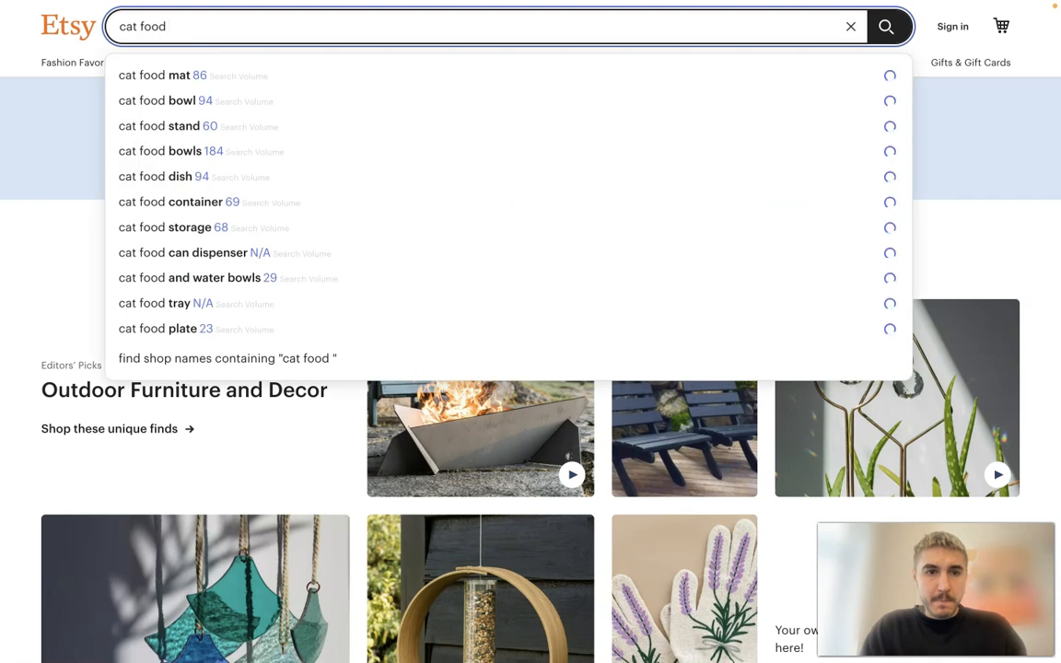
pyautogui.write('dis')
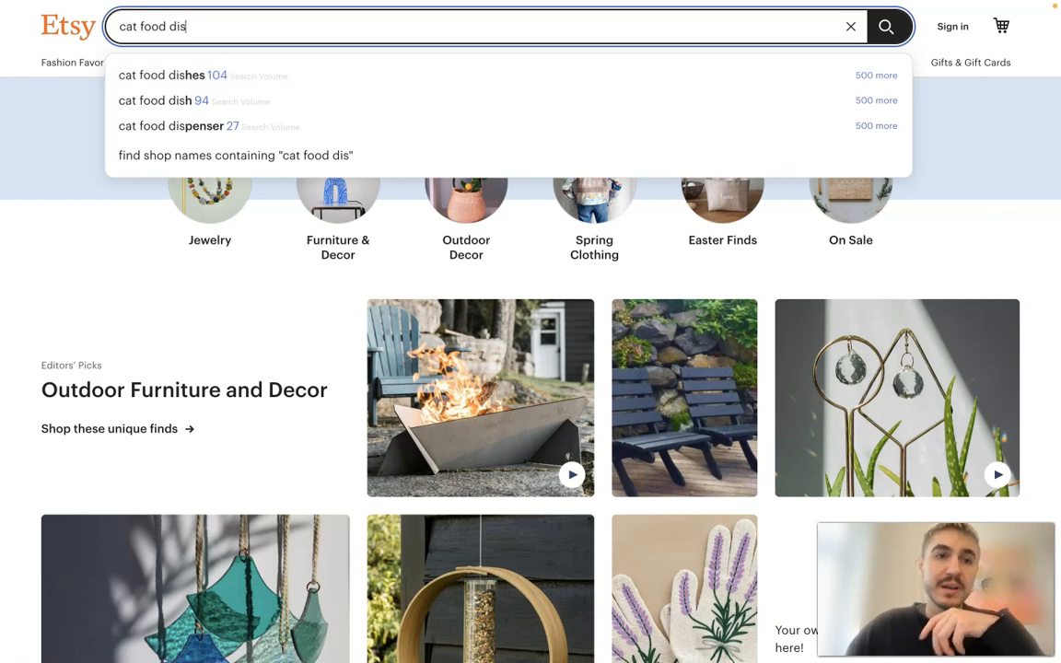
pyautogui.doubleClick(132, 25)
pyautogui.press('BackSpace')
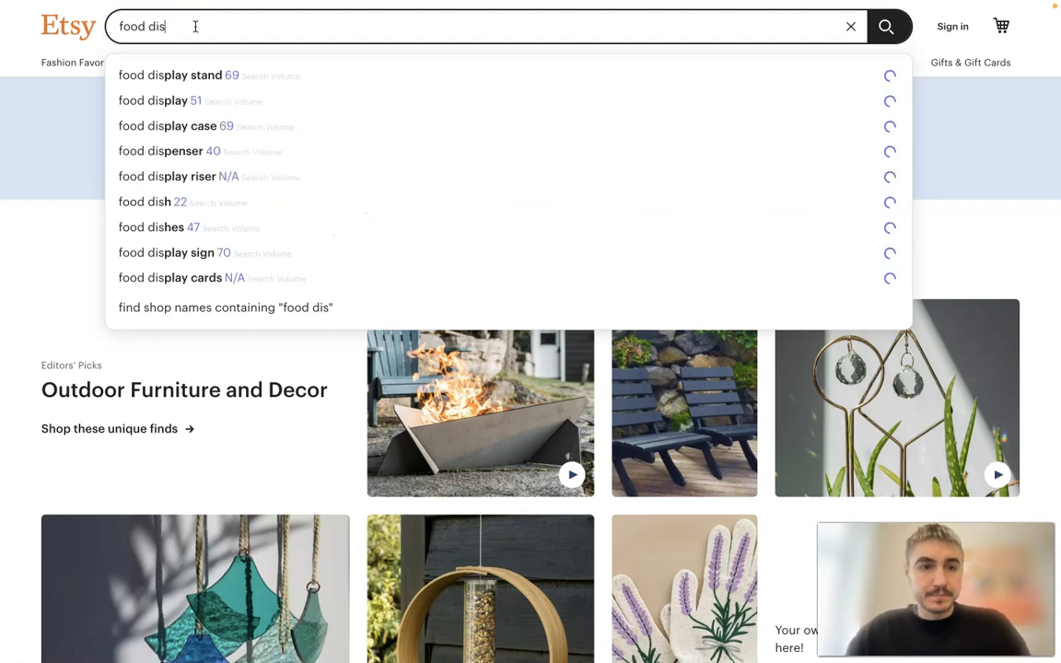
pyautogui.write('pen')
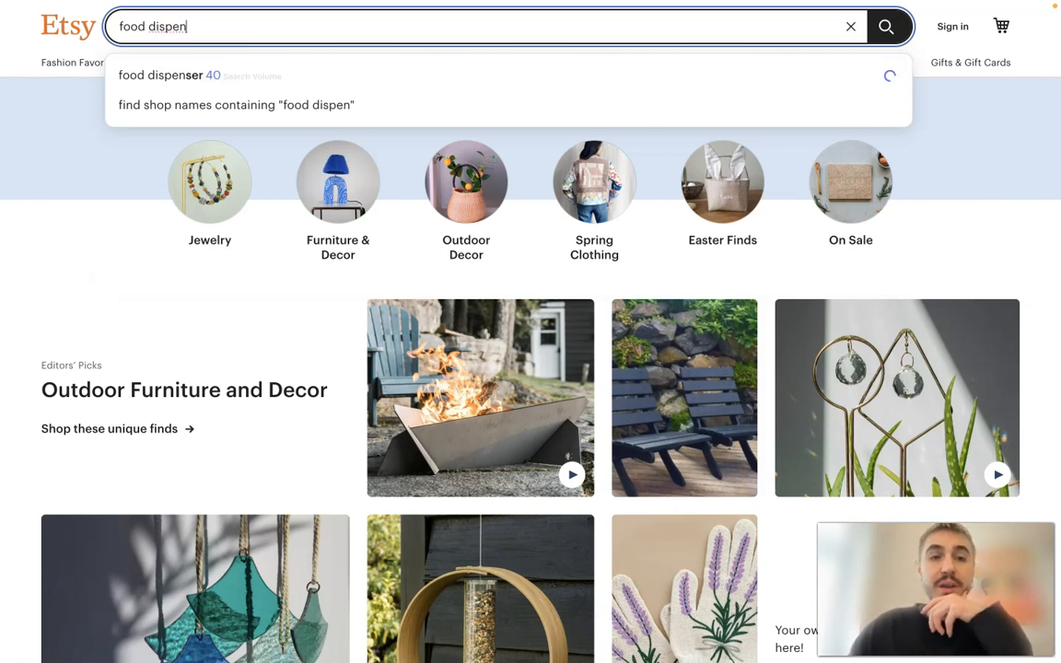
# Replace the Etsy search query with "dispense" to look up its keyword suggestions.
pyautogui.click(196, 33)
pyautogui.tripleClick(177, 29)
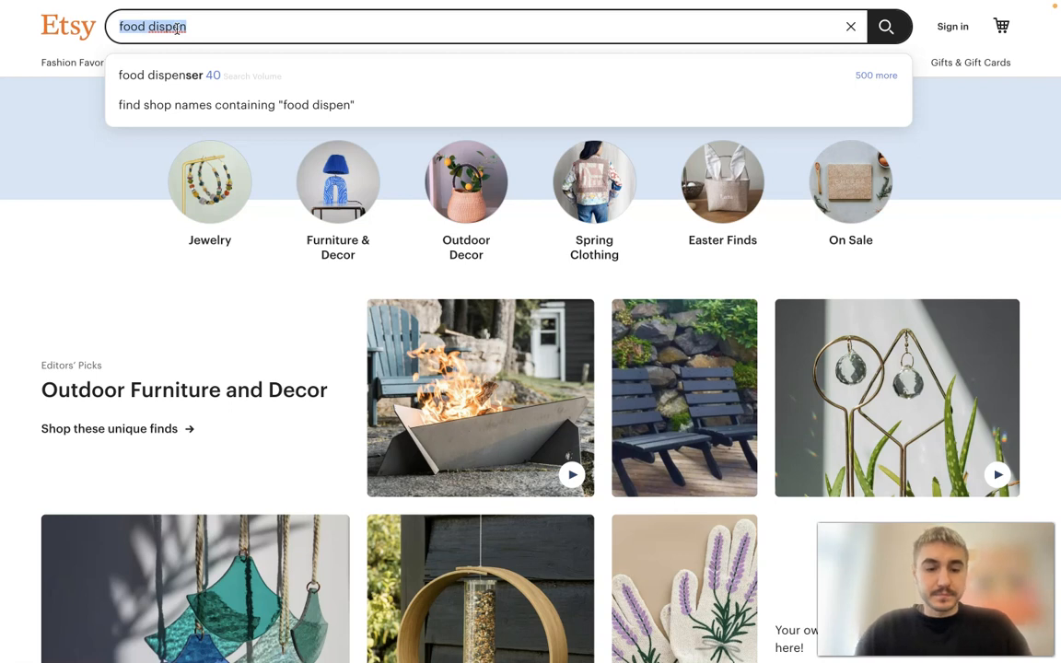
pyautogui.write('dispense')
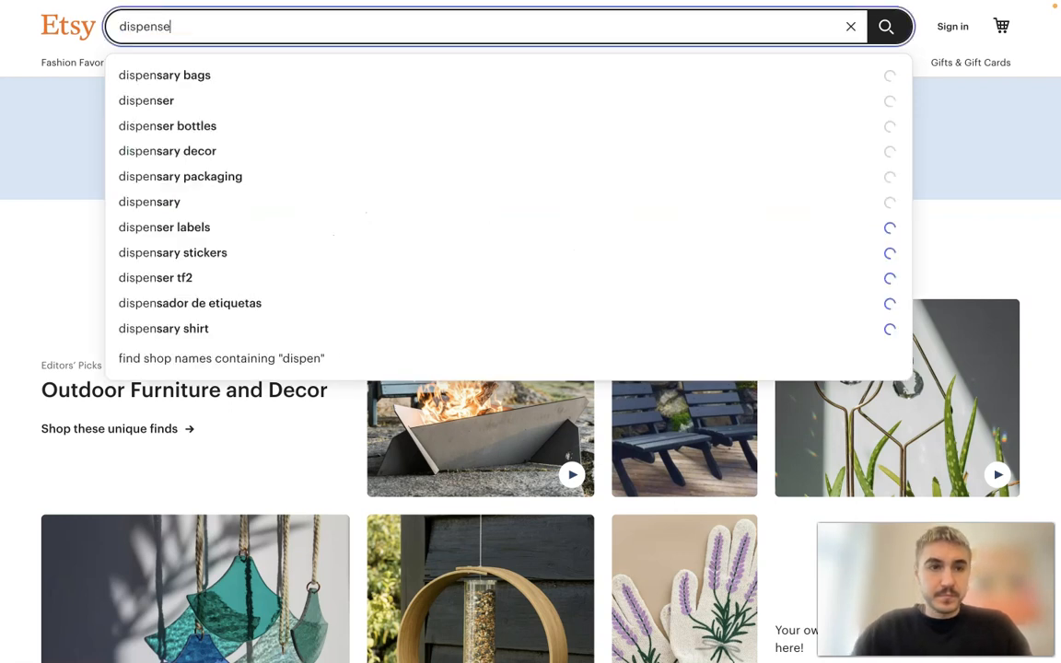